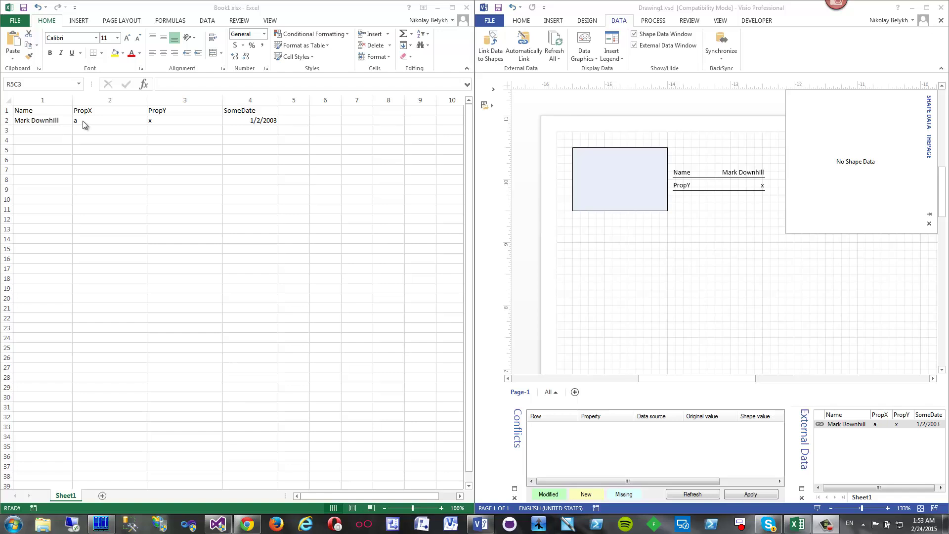
- Change the Excel row's PropX value to aaaaa
{"action": "left_click", "coordinate": [609, 186]}
{"action": "left_click", "coordinate": [625, 172]}
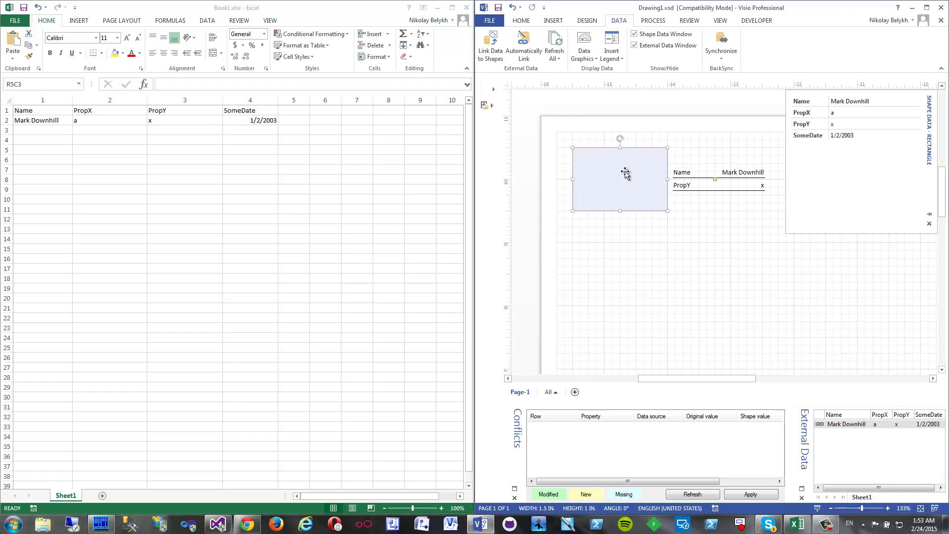
{"action": "left_click", "coordinate": [652, 254]}
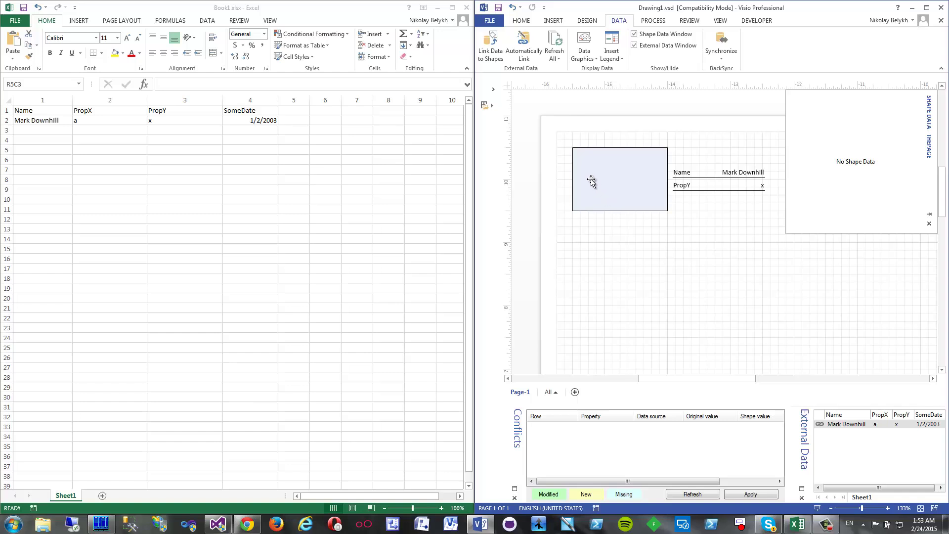
{"action": "left_click", "coordinate": [106, 120]}
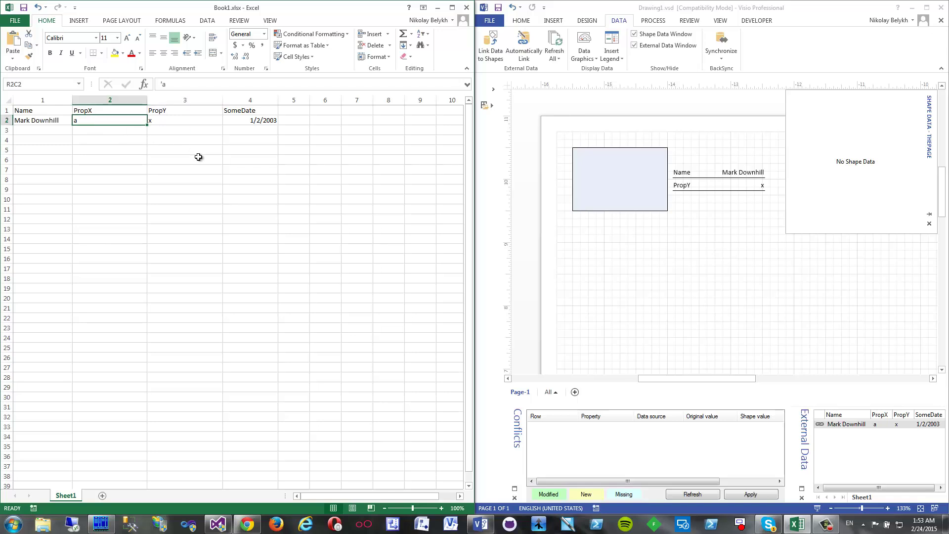
{"action": "type", "text": "aaaa"}
{"action": "key", "text": "Return"}
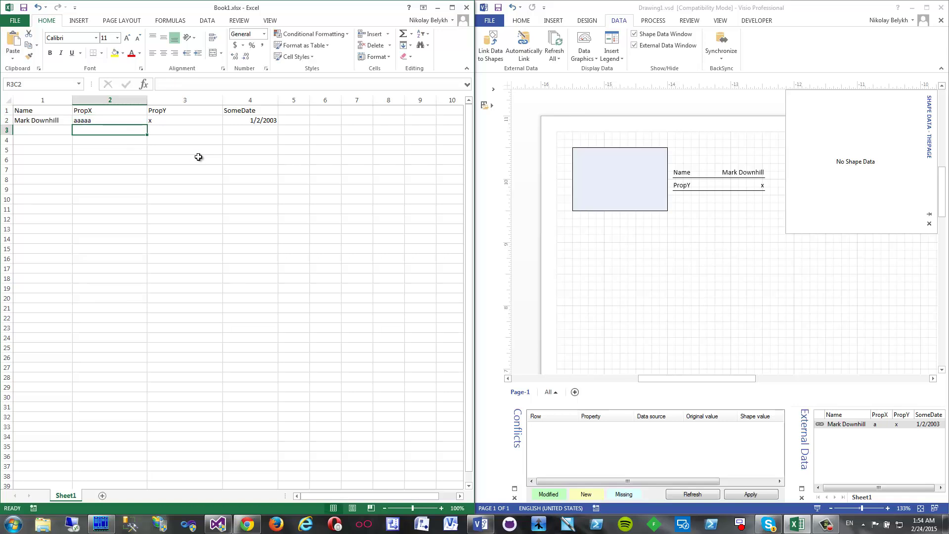
- Refresh all data in Visio so the rectangle picks up PropX aaaaa
{"action": "left_click", "coordinate": [668, 255]}
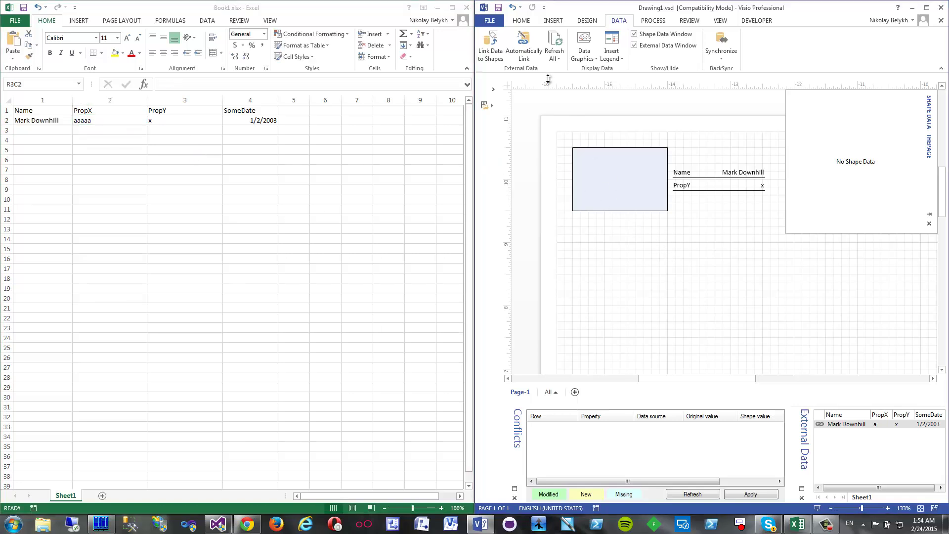
{"action": "left_click", "coordinate": [559, 40]}
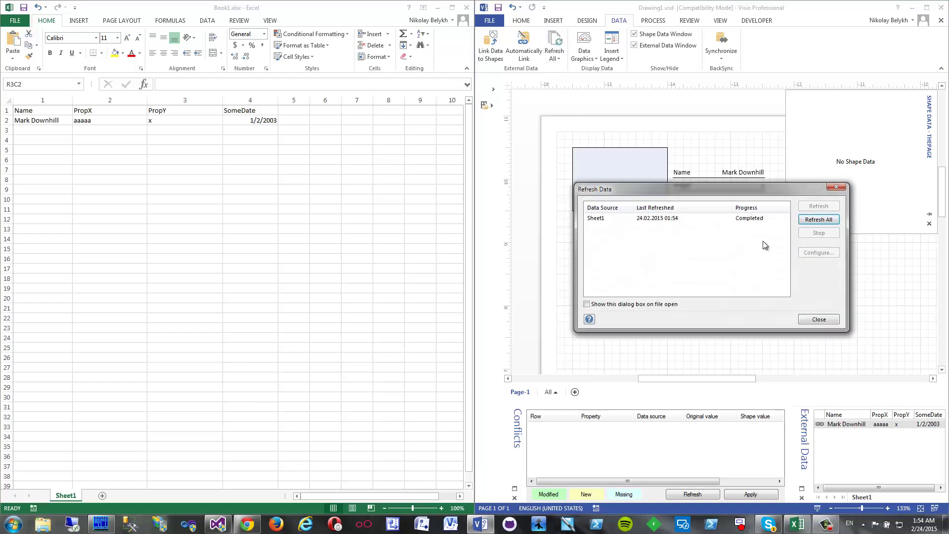
{"action": "left_click", "coordinate": [817, 319]}
{"action": "left_click", "coordinate": [647, 192]}
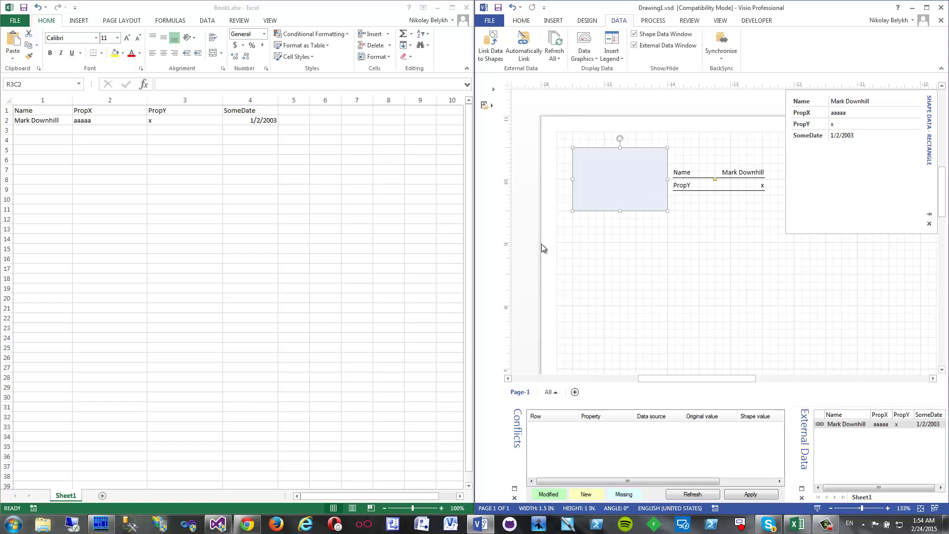
- Change the Excel row's PropY value to xxxx
{"action": "left_click", "coordinate": [178, 127]}
{"action": "double_click", "coordinate": [173, 120]}
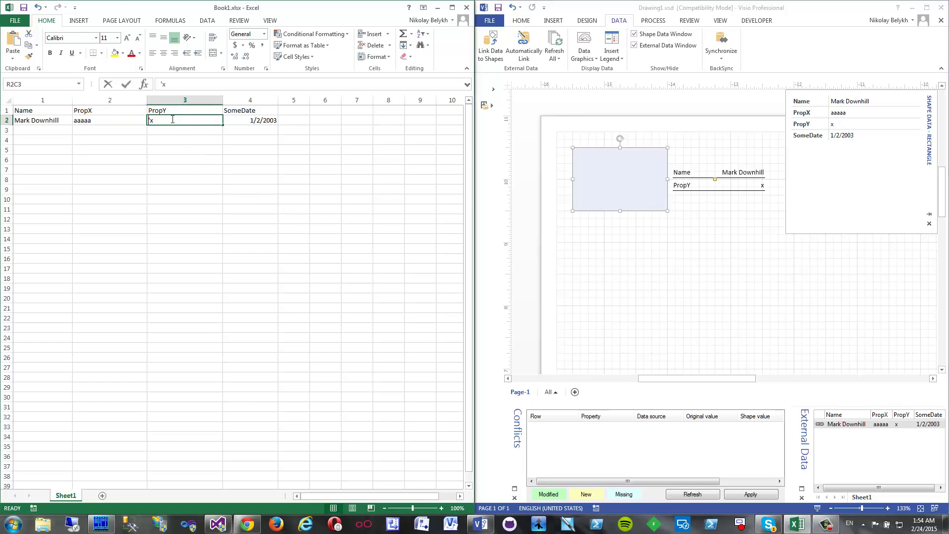
{"action": "type", "text": "xxx"}
{"action": "key", "text": "Return"}
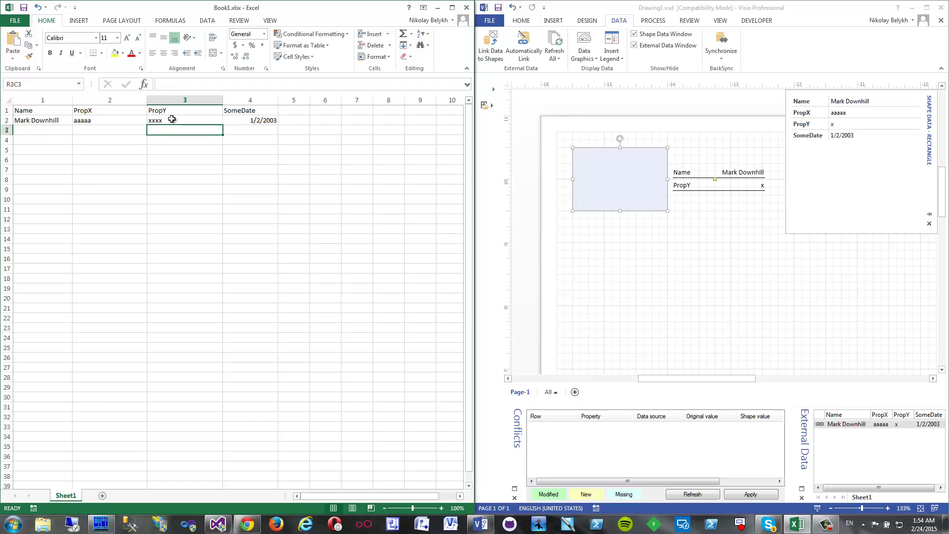
- Refresh the Visio data again so the rectangle shows PropY xxxx
{"action": "left_click", "coordinate": [554, 44]}
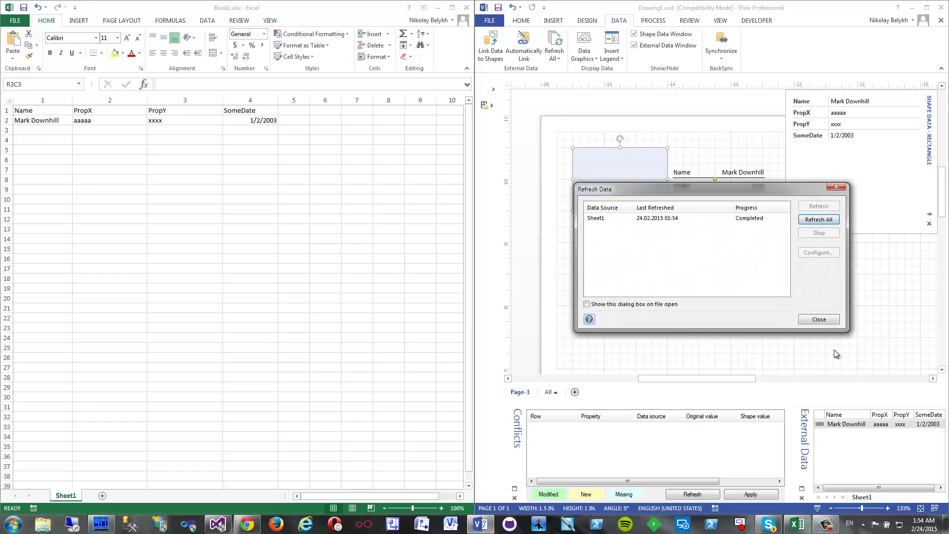
{"action": "left_click", "coordinate": [819, 320]}
{"action": "left_click", "coordinate": [707, 288]}
{"action": "left_click", "coordinate": [647, 199]}
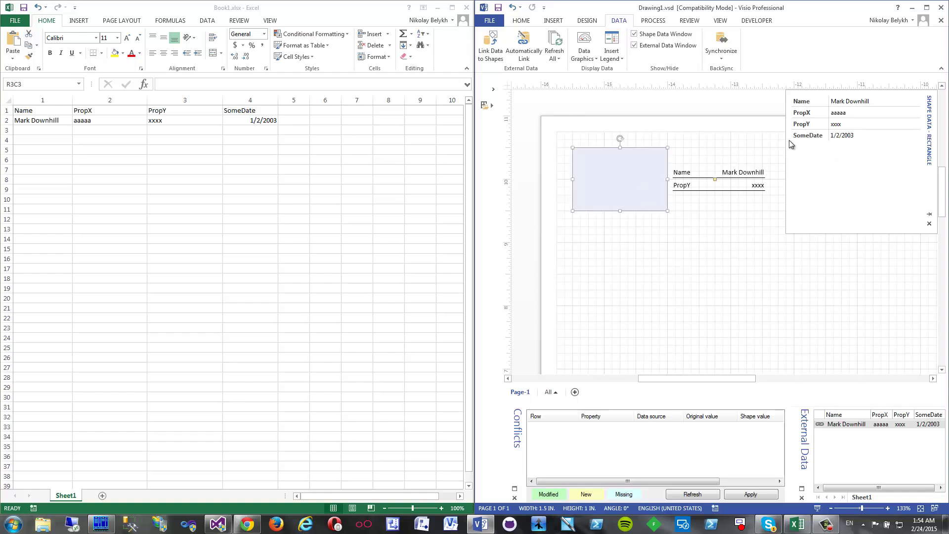
- Type Changed Value as the rectangle's PropY in the Shape Data window
{"action": "left_click", "coordinate": [865, 124]}
{"action": "type", "text": "BV"}
{"action": "key", "text": "BackSpace"}
{"action": "type", "text": "Changed Value"}
{"action": "key", "text": "Return"}
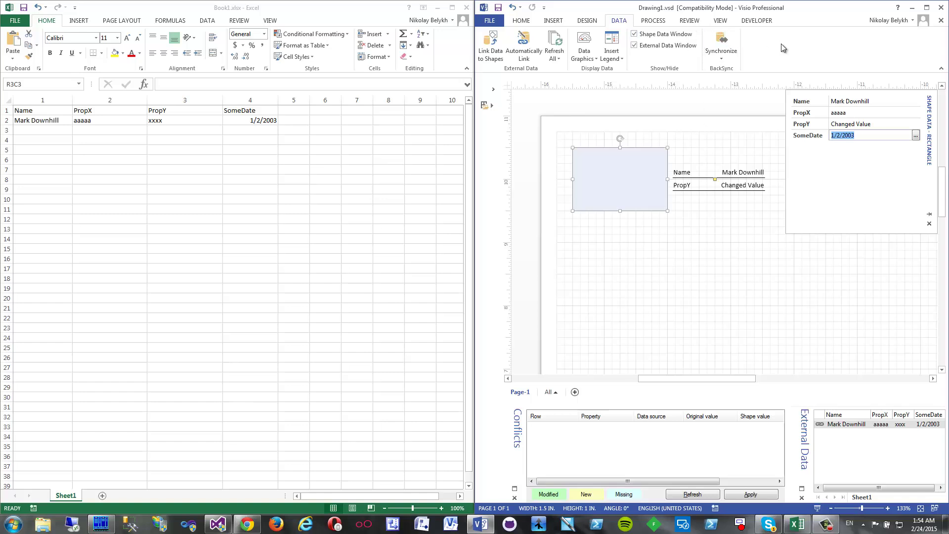
- Preview the BackSync to list the PropY conflict: xxxx versus Changed Value
{"action": "left_click", "coordinate": [722, 47]}
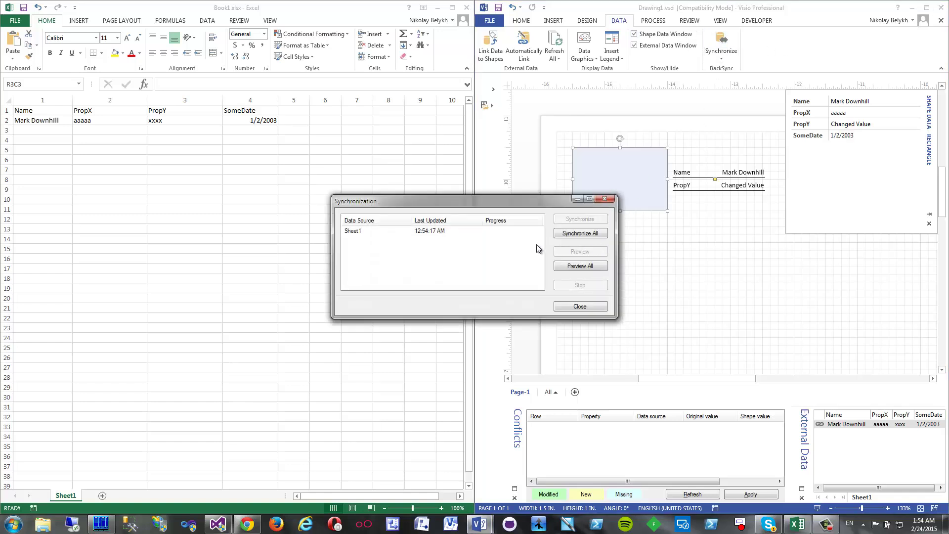
{"action": "left_click_drag", "start_coordinate": [496, 207], "coordinate": [686, 252]}
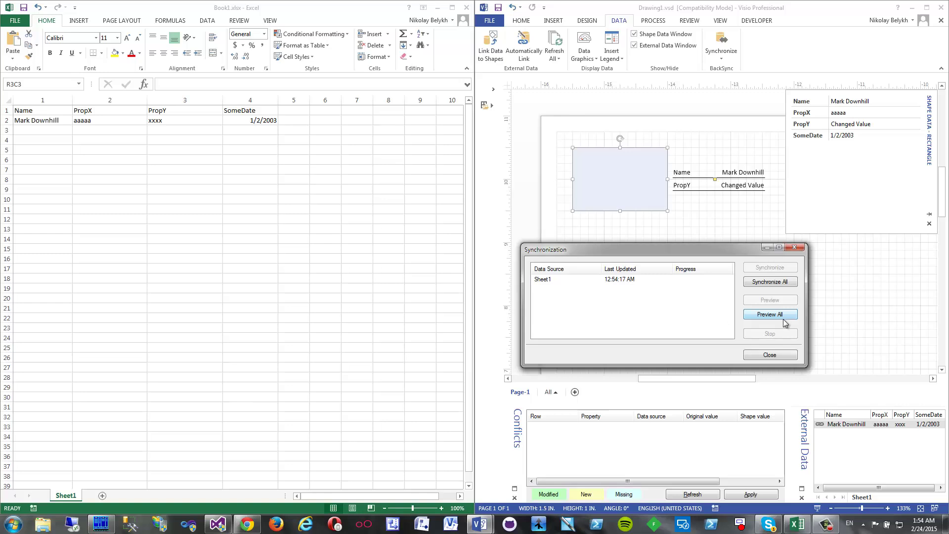
{"action": "left_click", "coordinate": [775, 318]}
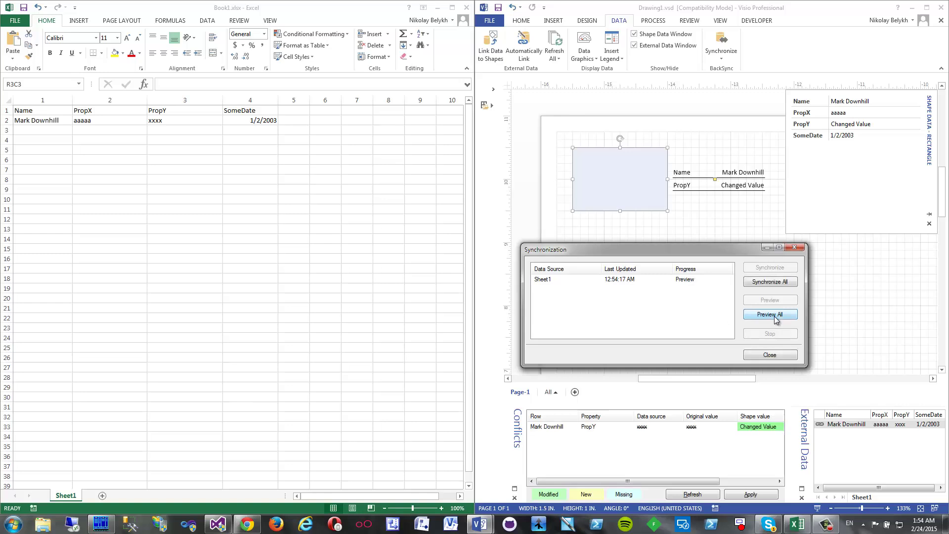
{"action": "left_click", "coordinate": [774, 351]}
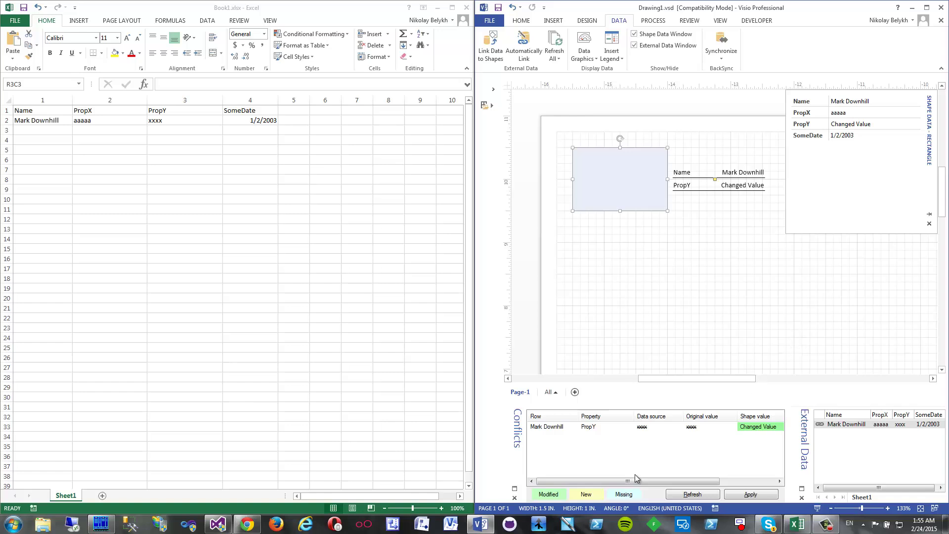
{"action": "mouse_move", "coordinate": [637, 482]}
{"action": "left_mouse_down"}
{"action": "mouse_move", "coordinate": [683, 483]}
{"action": "mouse_move", "coordinate": [609, 486]}
{"action": "mouse_move", "coordinate": [715, 484]}
{"action": "mouse_move", "coordinate": [624, 484]}
{"action": "left_mouse_up"}
{"action": "left_click_drag", "start_coordinate": [685, 479], "coordinate": [747, 484]}
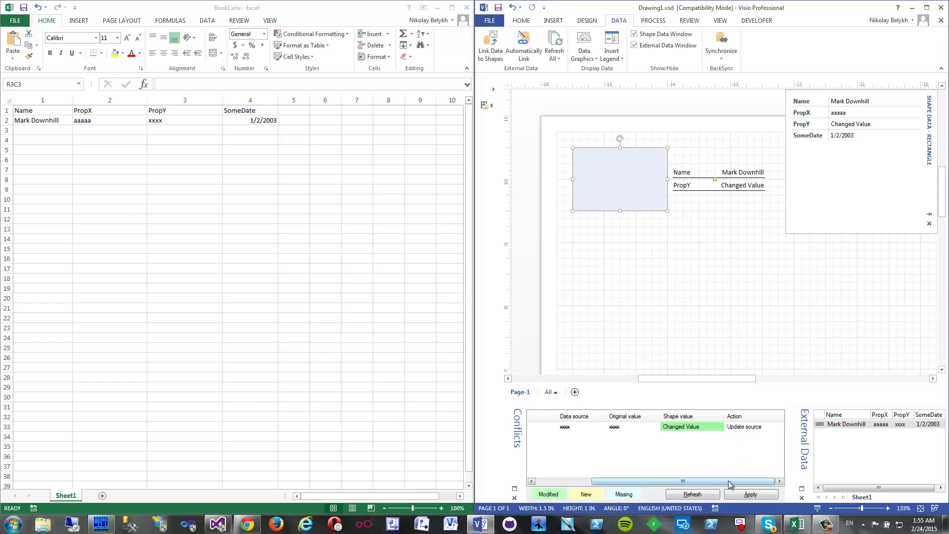
{"action": "left_click_drag", "start_coordinate": [728, 485], "coordinate": [655, 481]}
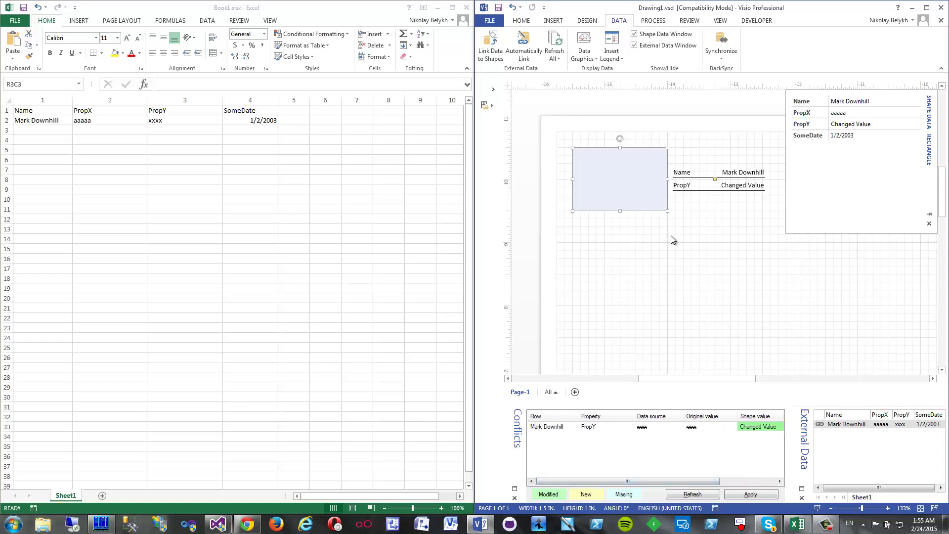
- Synchronize all shape changes back to Excel and confirm PropY reads Changed Value
{"action": "left_click", "coordinate": [721, 39]}
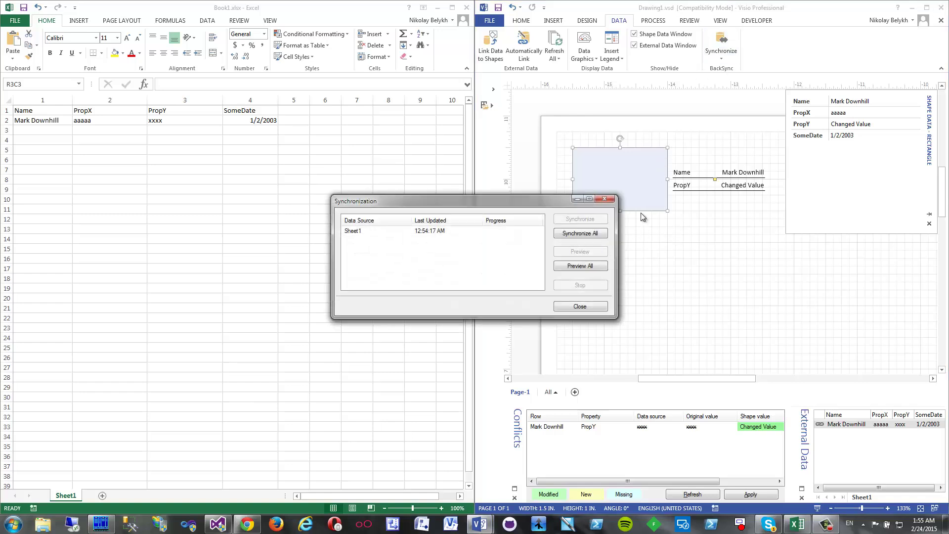
{"action": "left_click", "coordinate": [587, 238]}
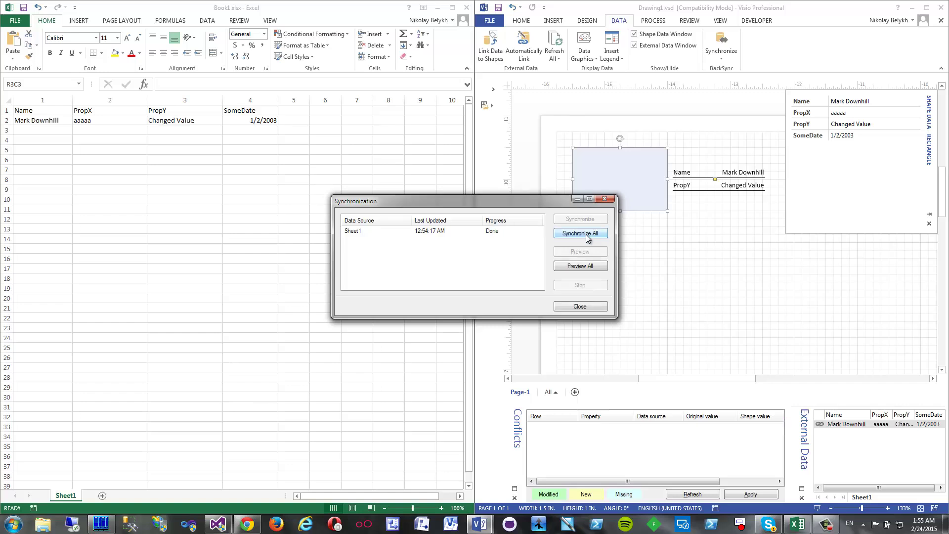
{"action": "left_click", "coordinate": [573, 307]}
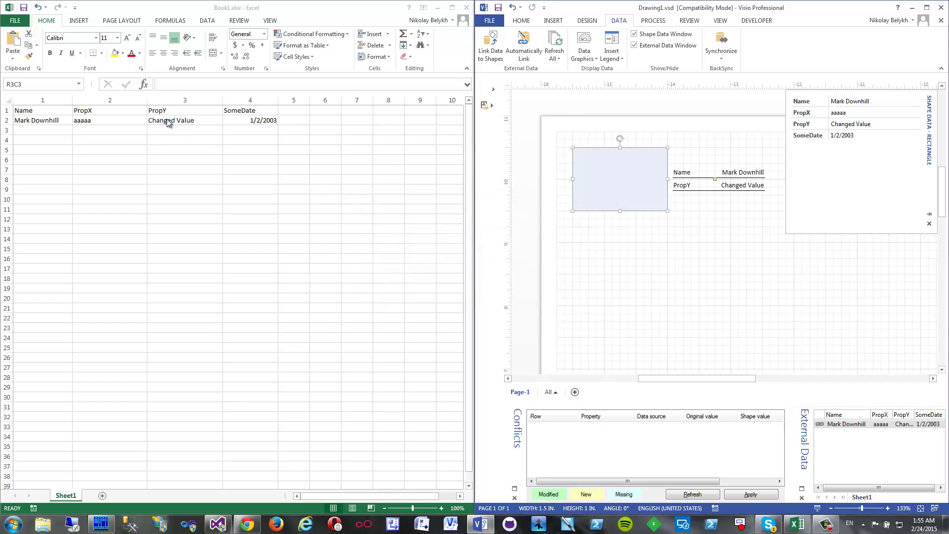
{"action": "left_click", "coordinate": [187, 123]}
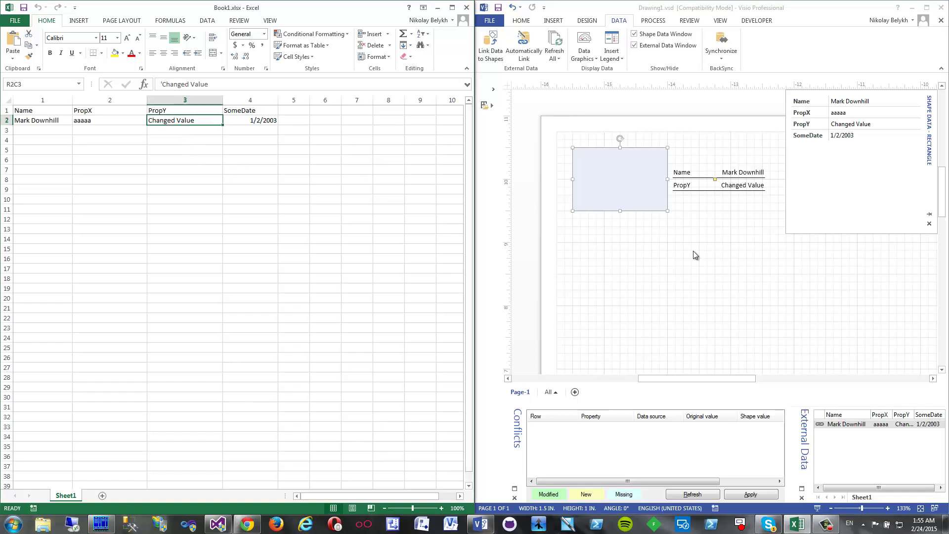
- Set the rectangle's SomeDate to 2/24/2015 using the date picker
{"action": "left_click", "coordinate": [879, 135]}
{"action": "left_click", "coordinate": [915, 135]}
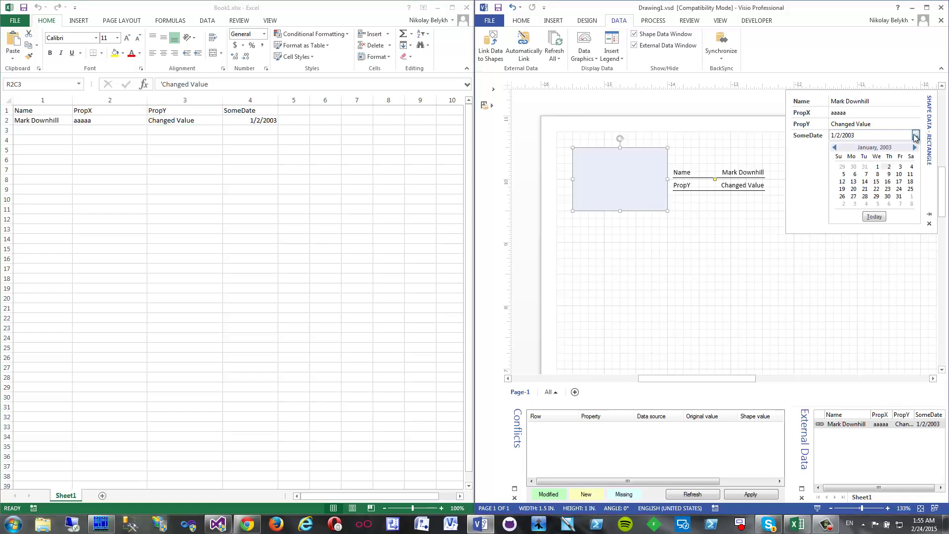
{"action": "left_click", "coordinate": [875, 217]}
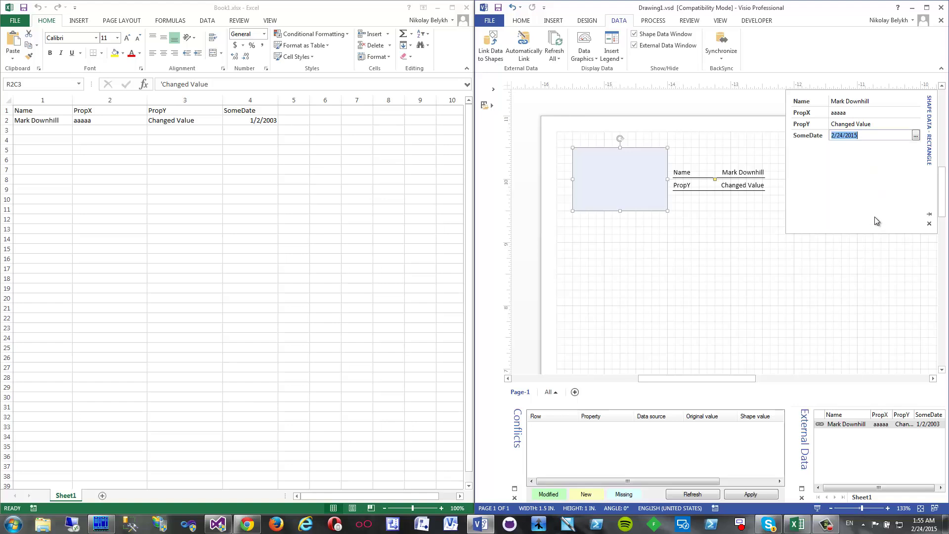
{"action": "left_click", "coordinate": [741, 147]}
{"action": "left_click", "coordinate": [635, 183]}
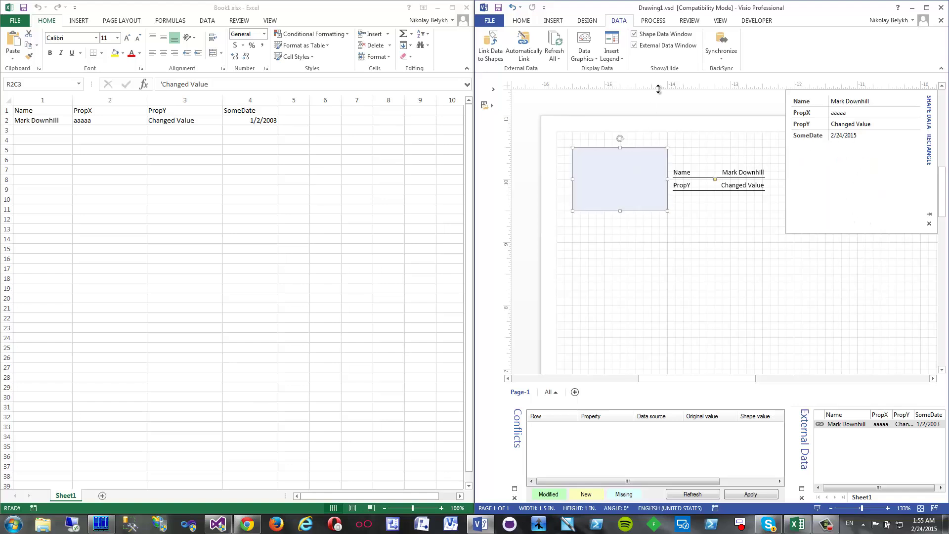
- Synchronize the date change back so Excel's SomeDate reads 2/24/2015
{"action": "left_click", "coordinate": [721, 43]}
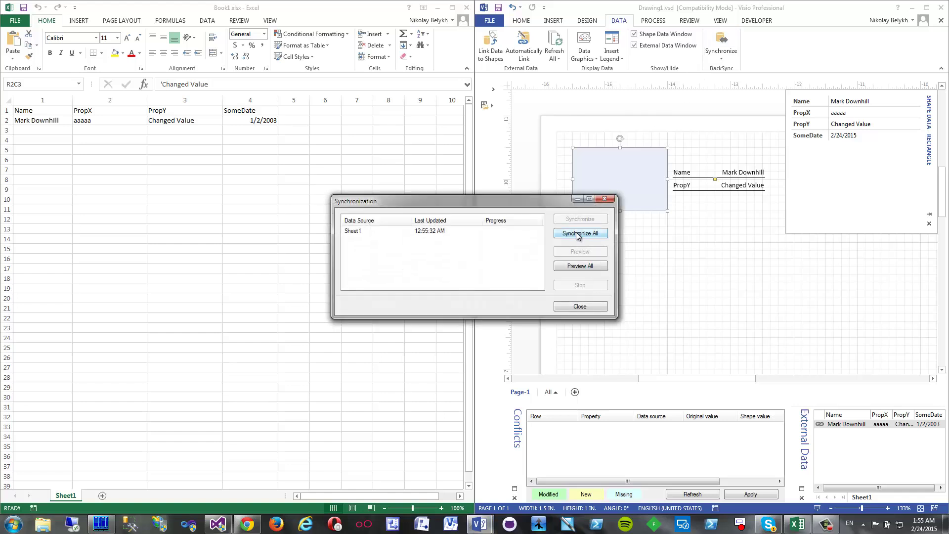
{"action": "left_click", "coordinate": [575, 233]}
{"action": "left_click", "coordinate": [572, 308]}
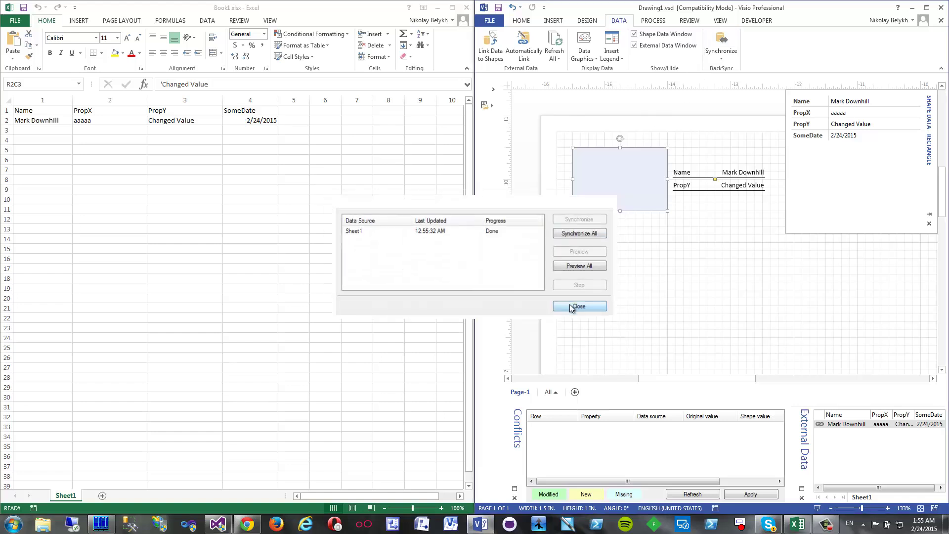
{"action": "left_click", "coordinate": [254, 121]}
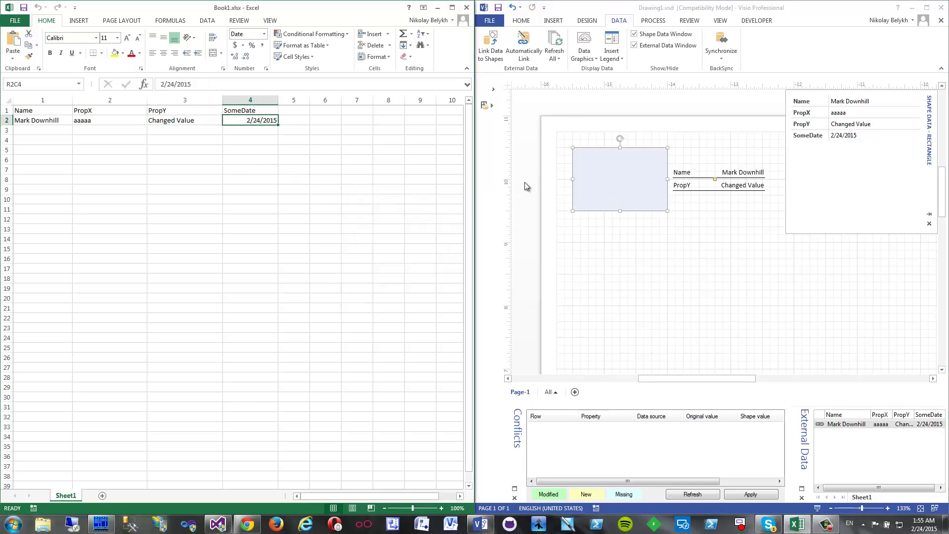
- Enter ValueA in the Excel row's PropY cell
{"action": "left_click", "coordinate": [724, 238]}
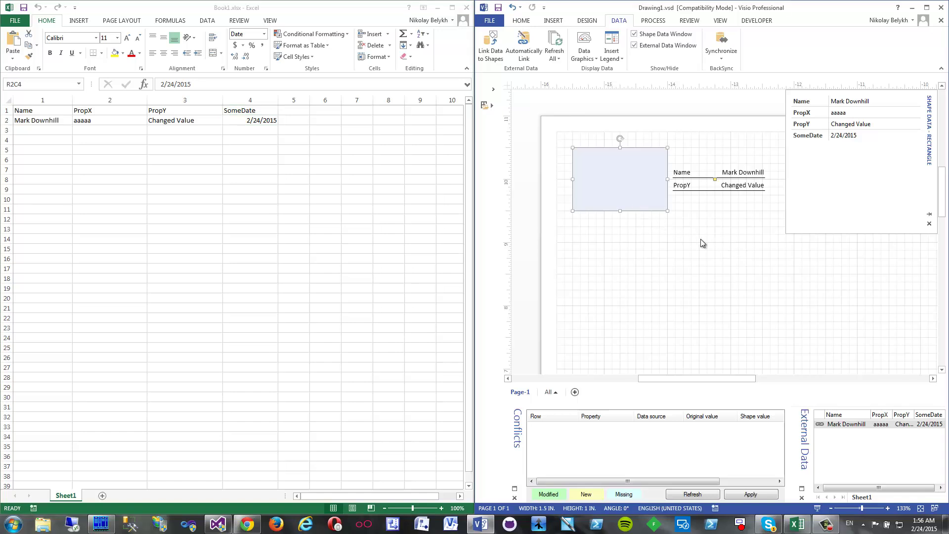
{"action": "left_click", "coordinate": [687, 233]}
{"action": "left_click", "coordinate": [637, 188]}
{"action": "left_click", "coordinate": [108, 120]}
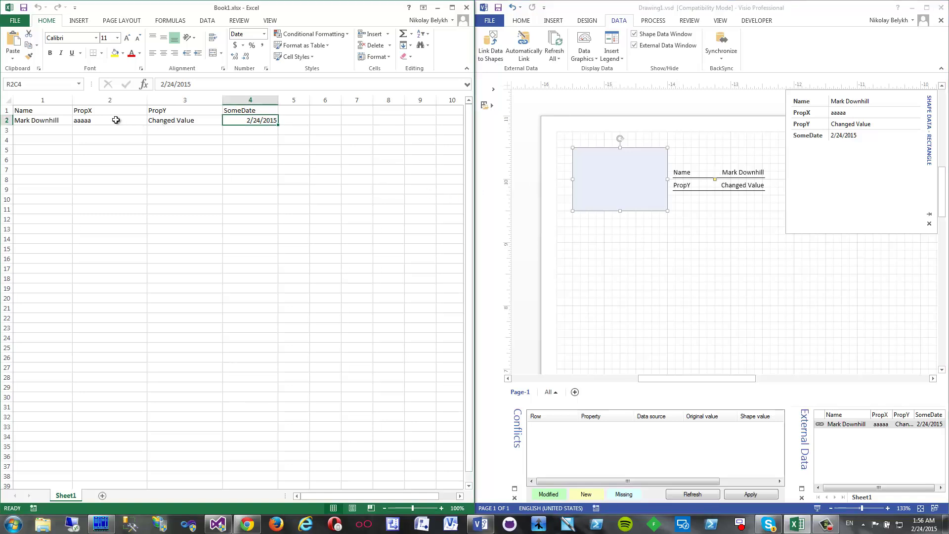
{"action": "left_click", "coordinate": [178, 120]}
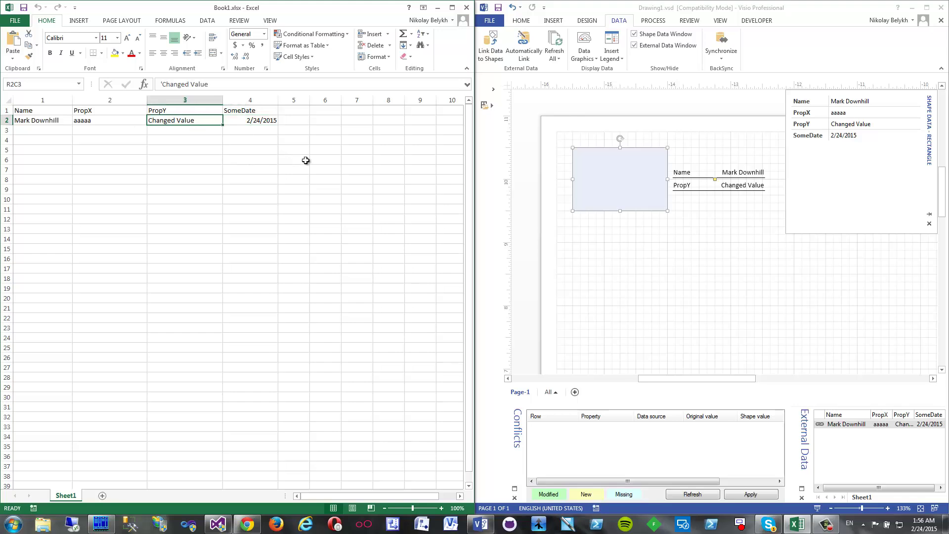
{"action": "type", "text": "ValueA"}
{"action": "key", "text": "Return"}
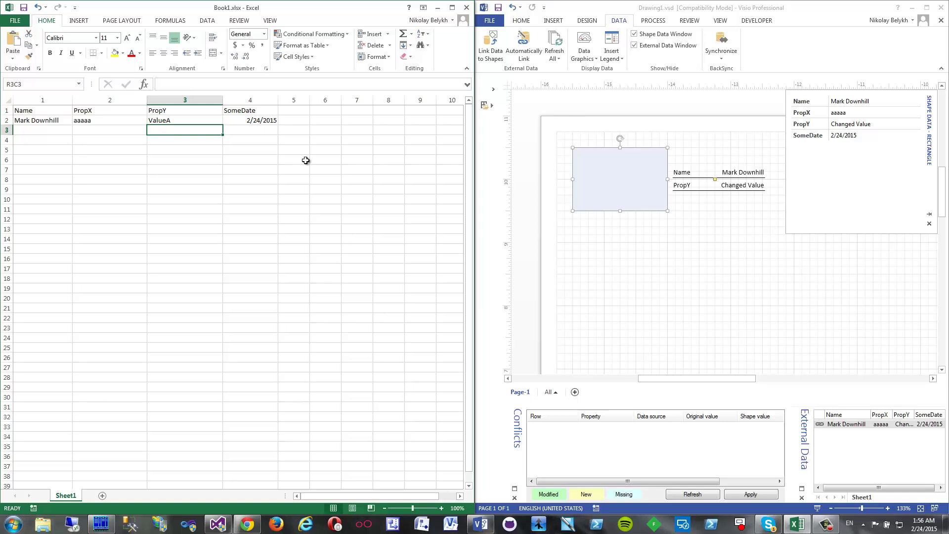
- Change the Visio rectangle's PropY to ValueB and save the drawing
{"action": "left_click", "coordinate": [627, 176]}
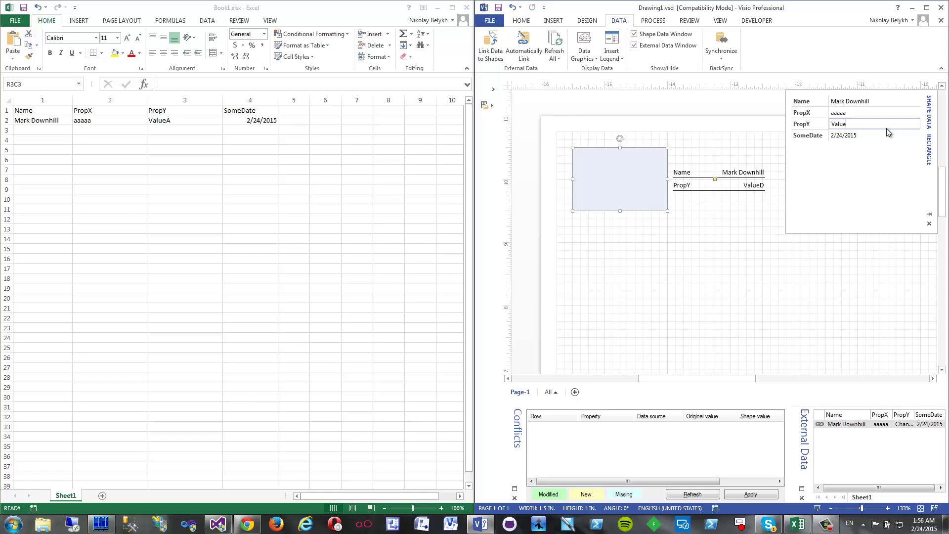
{"action": "type", "text": "B"}
{"action": "key", "text": "Tab"}
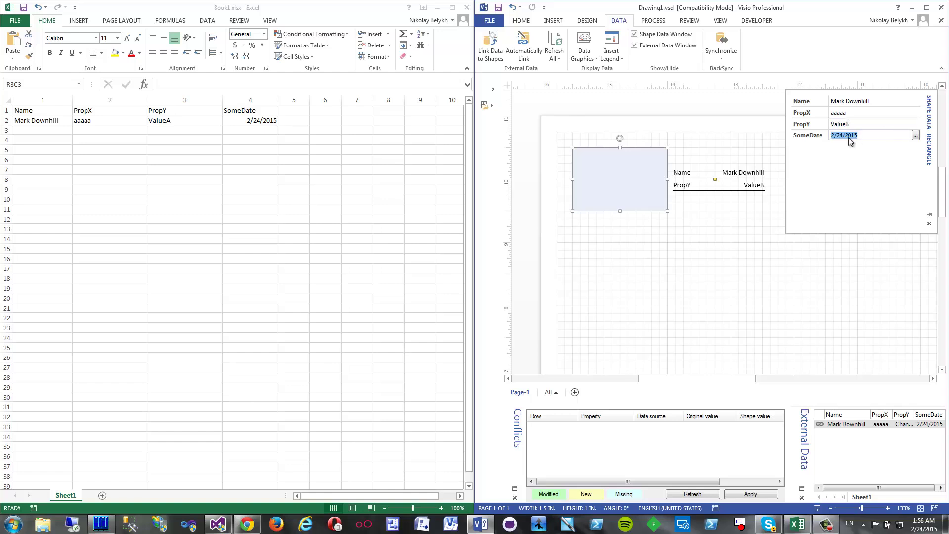
{"action": "left_click", "coordinate": [738, 157]}
{"action": "key", "text": "ctrl+s"}
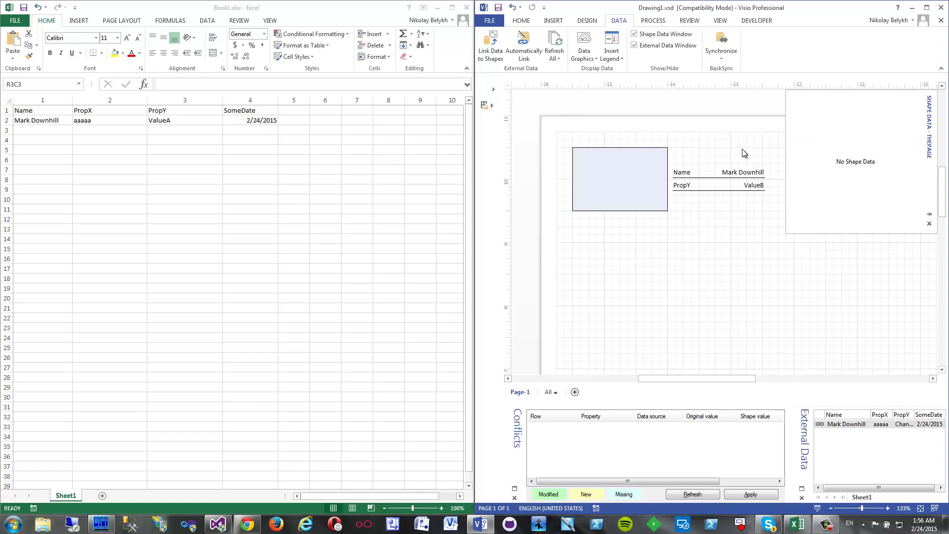
- Preview synchronization against Sheet1 to list the PropY conflict, ValueA versus ValueB
{"action": "left_click", "coordinate": [722, 42]}
{"action": "left_click", "coordinate": [576, 265]}
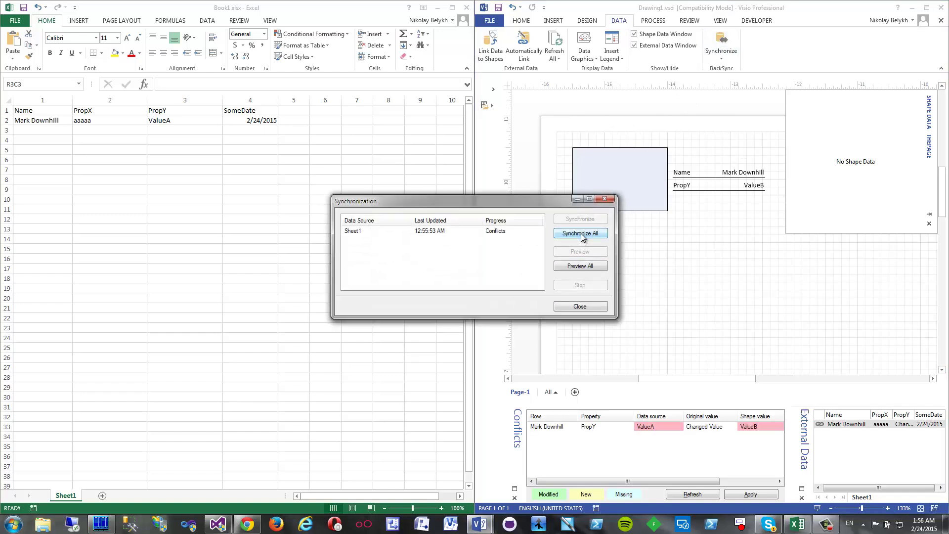
{"action": "left_click", "coordinate": [457, 231]}
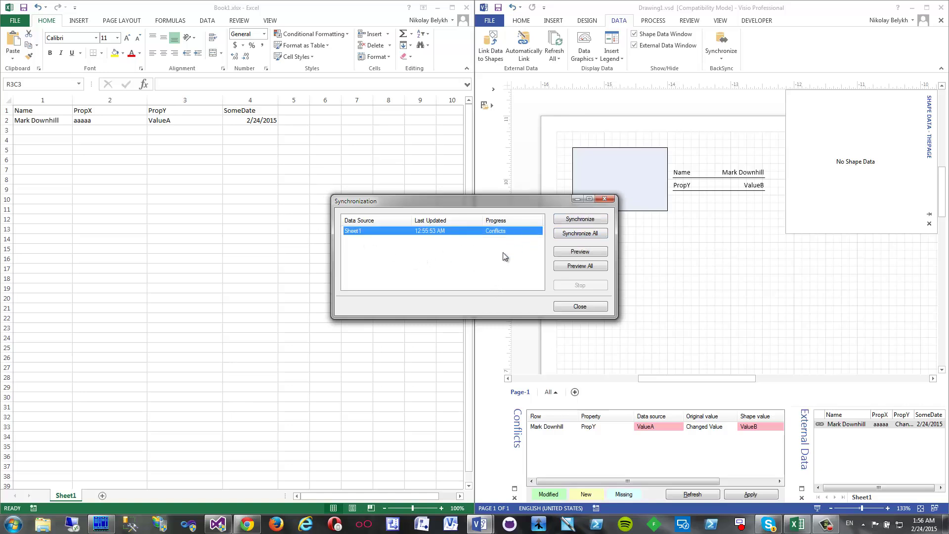
{"action": "left_click", "coordinate": [581, 307]}
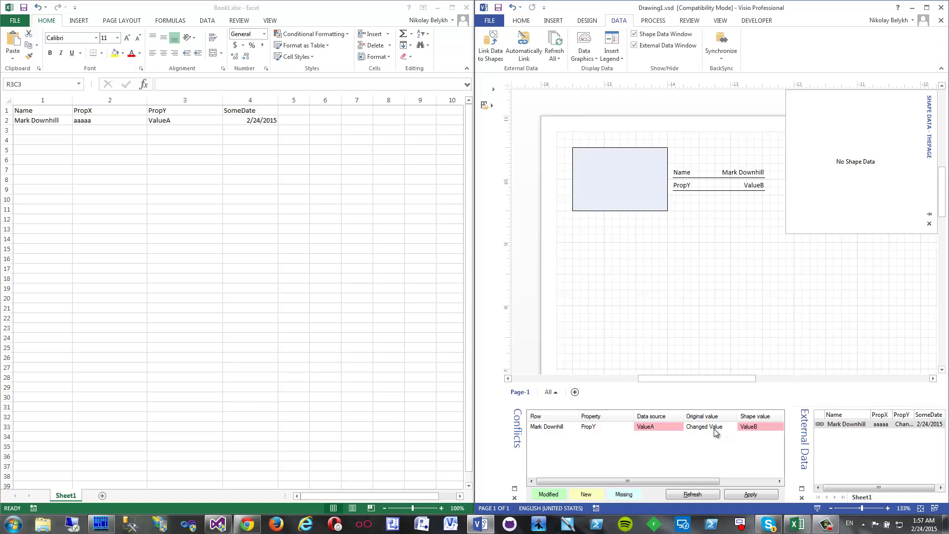
- Resolve the PropY conflict with ValueB, synchronize all, and confirm Excel shows ValueB
{"action": "right_click", "coordinate": [714, 432]}
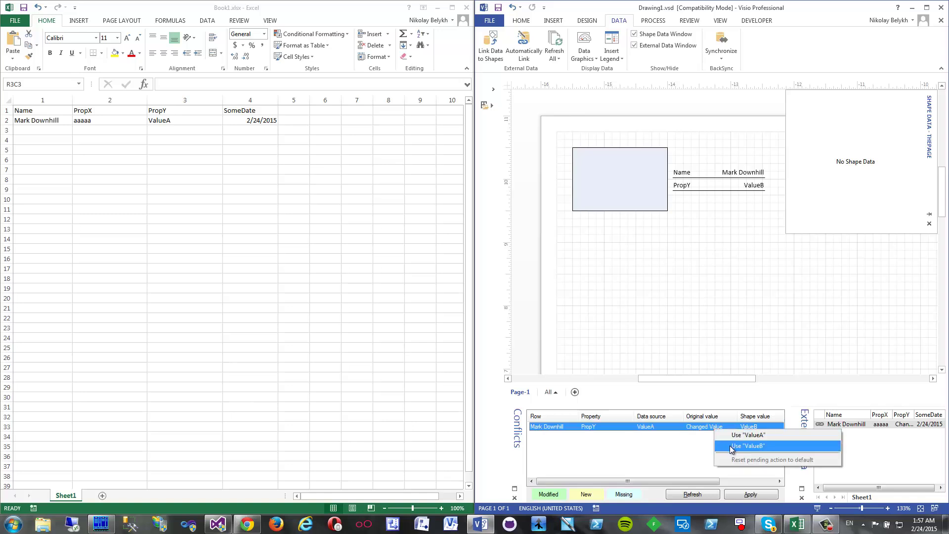
{"action": "left_click", "coordinate": [729, 446]}
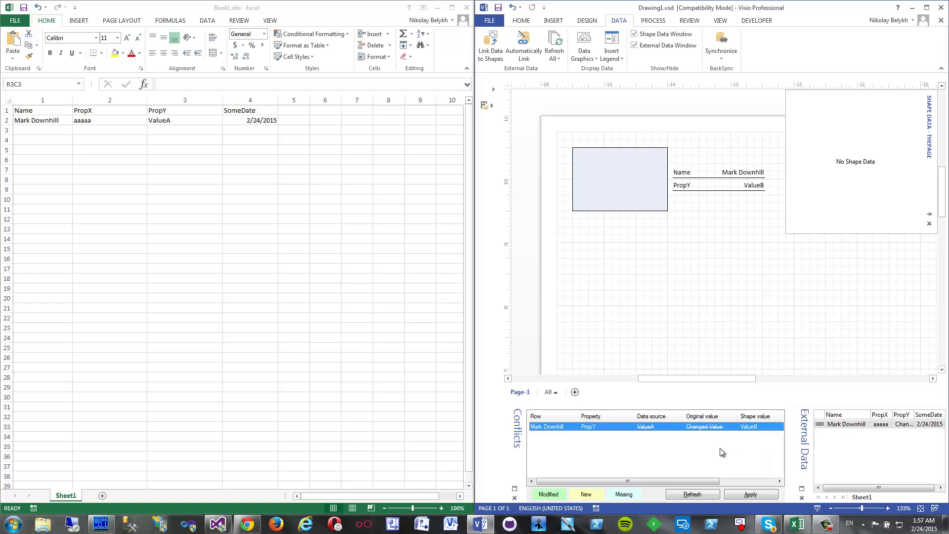
{"action": "left_click", "coordinate": [720, 43]}
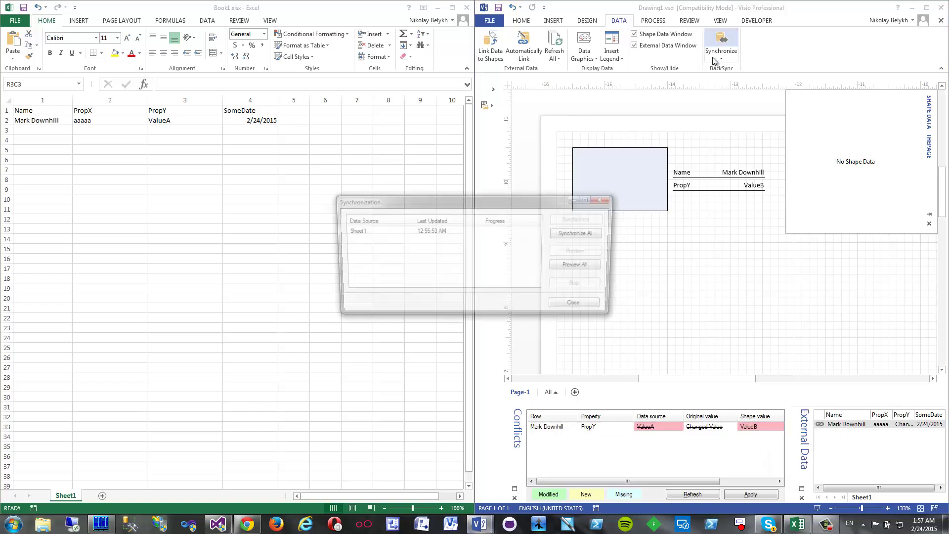
{"action": "left_click", "coordinate": [577, 236]}
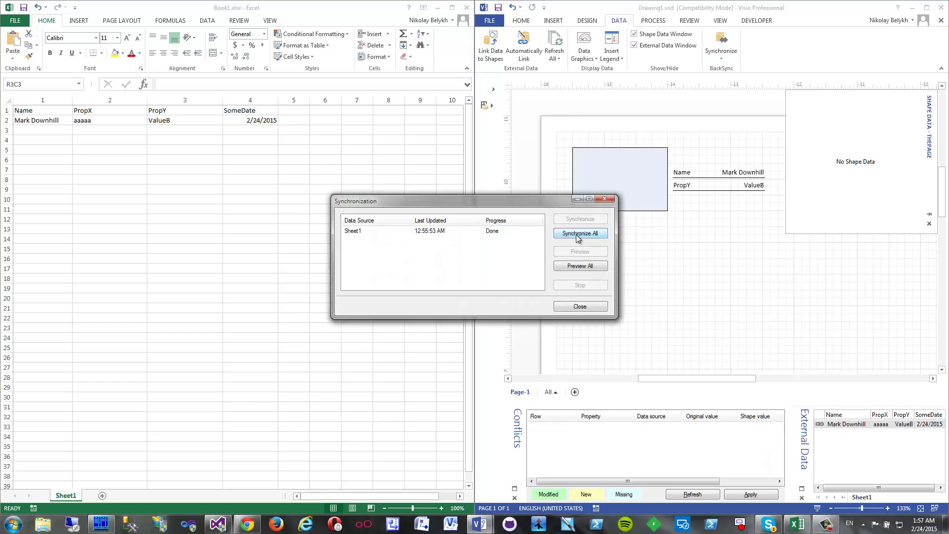
{"action": "left_click", "coordinate": [579, 307]}
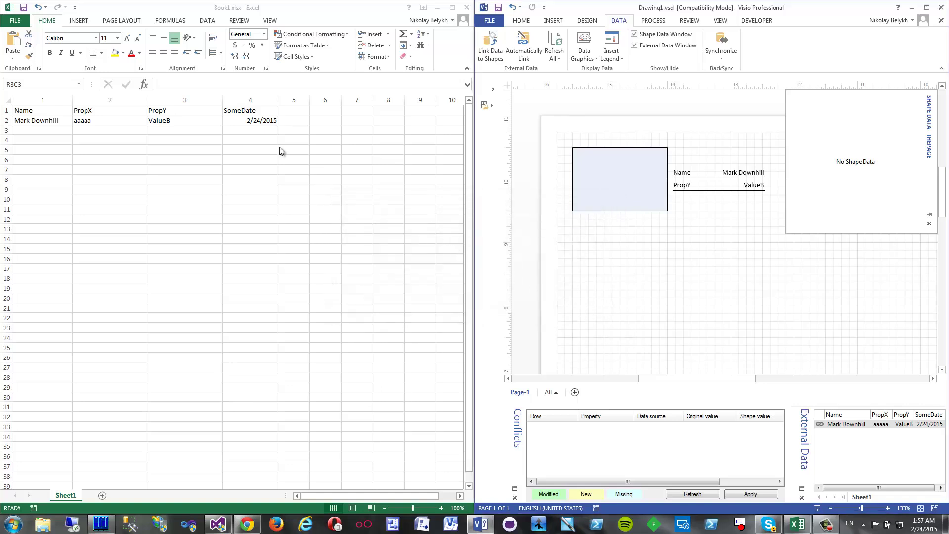
{"action": "left_click", "coordinate": [173, 122]}
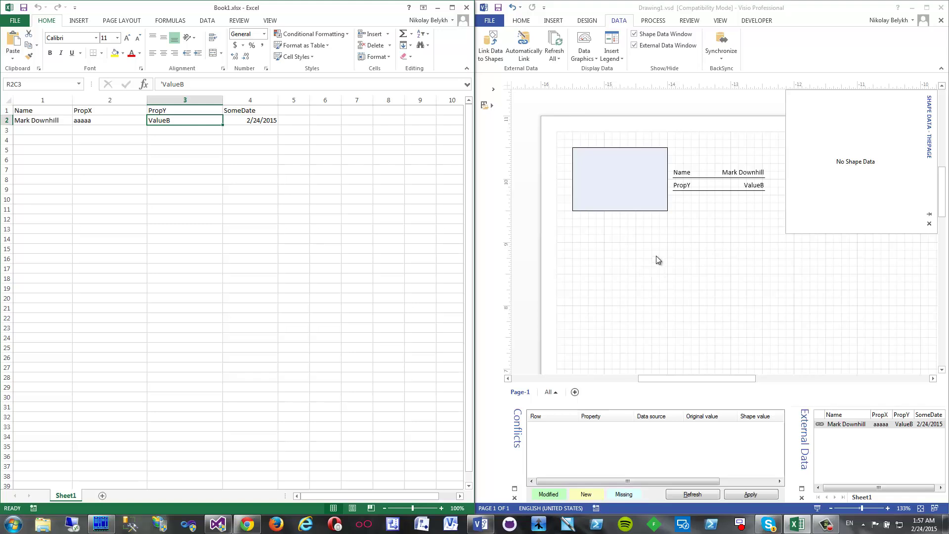
- Duplicate the linked rectangle with Ctrl+D as a new data row and place it below the original
{"action": "left_click", "coordinate": [611, 180]}
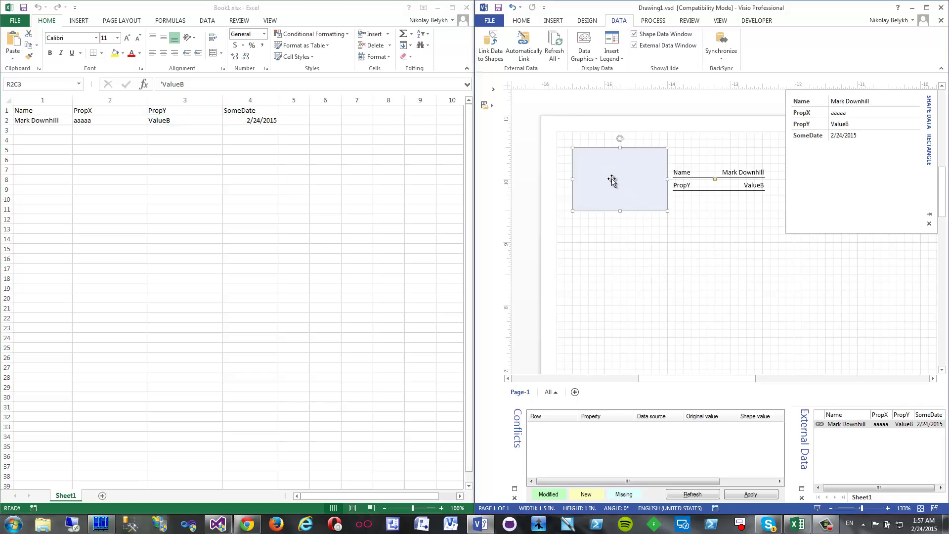
{"action": "right_click", "coordinate": [612, 181]}
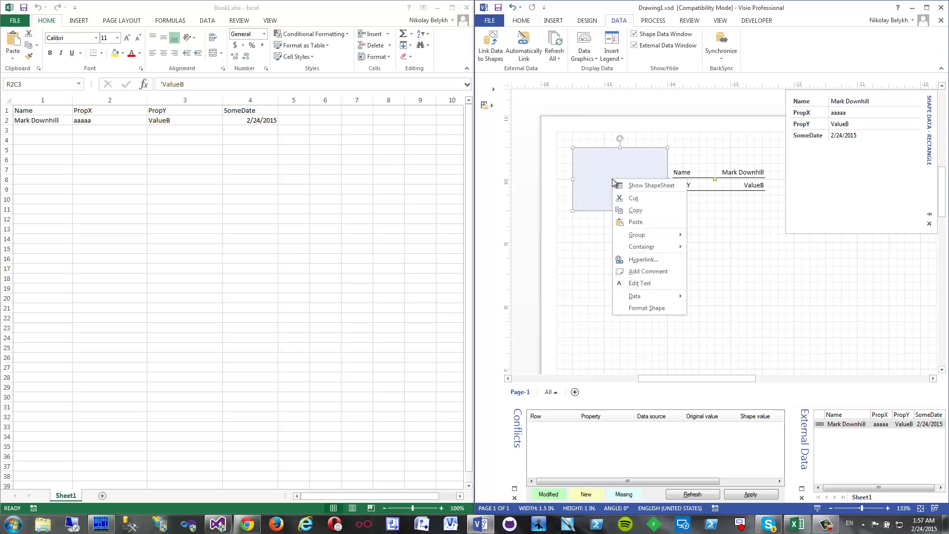
{"action": "key", "text": "Escape"}
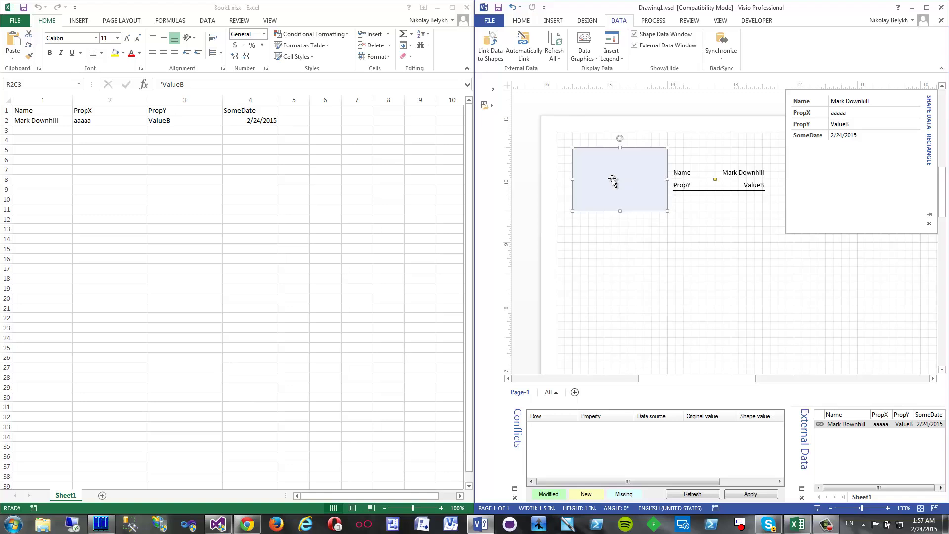
{"action": "key", "text": "ctrl+d"}
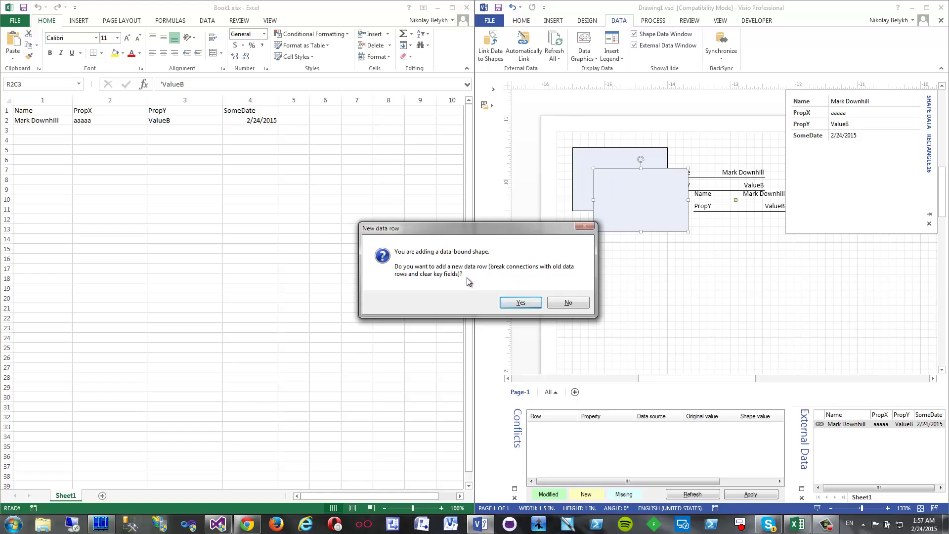
{"action": "left_click", "coordinate": [519, 301]}
{"action": "left_click_drag", "start_coordinate": [649, 210], "coordinate": [628, 268]}
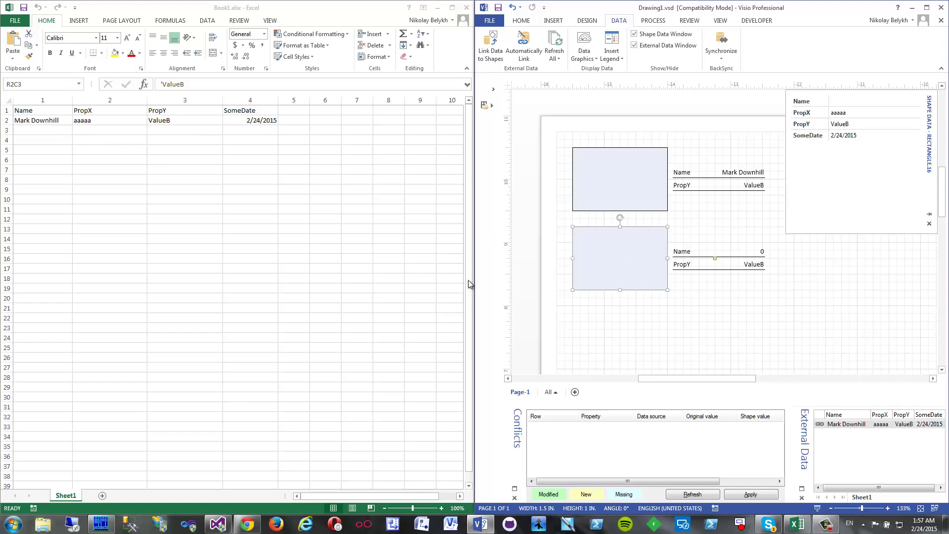
- Enter a person's full name as the copied rectangle's Name and compare both rectangles' data
{"action": "left_click", "coordinate": [856, 102]}
{"action": "key", "text": "Return"}
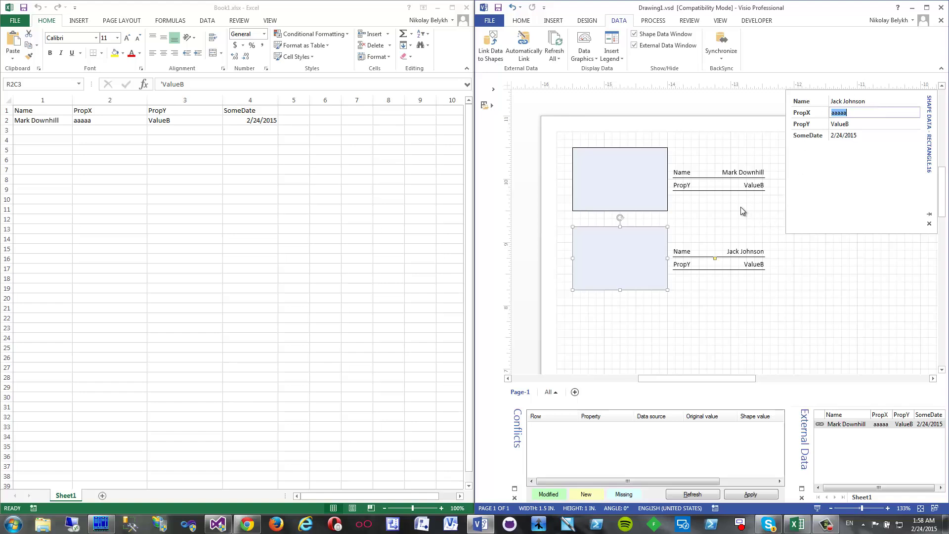
{"action": "left_click", "coordinate": [739, 206]}
{"action": "left_click", "coordinate": [639, 239]}
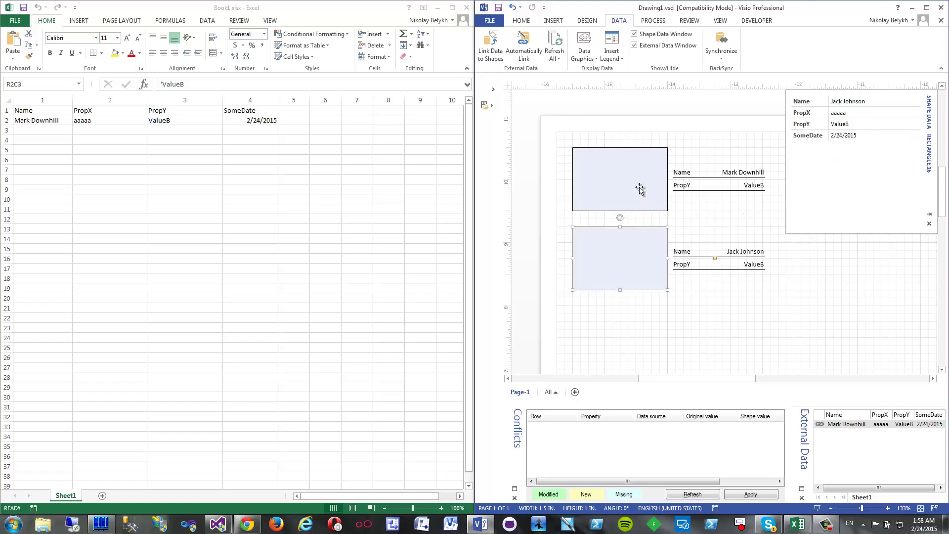
{"action": "left_click", "coordinate": [637, 188]}
{"action": "left_click", "coordinate": [691, 228]}
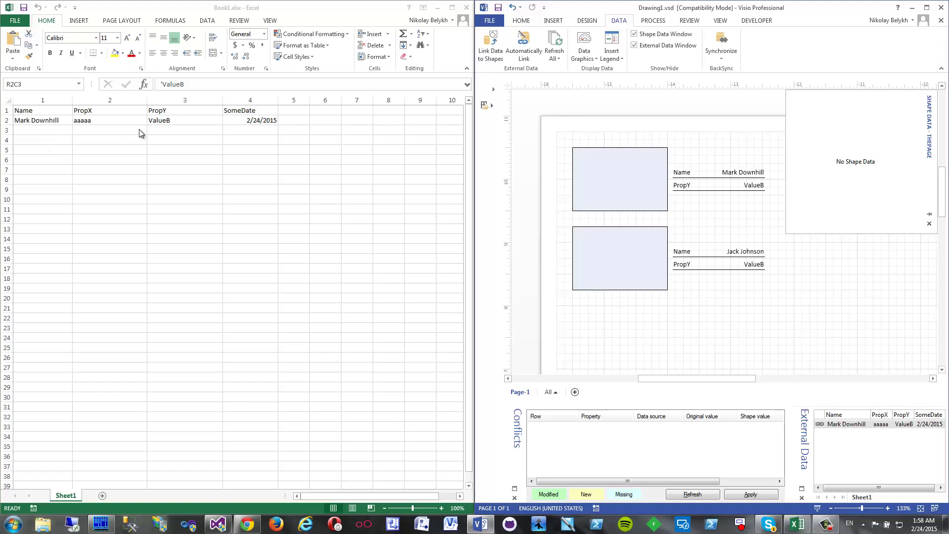
- Preview the pending changes, then review the Jack Johnson and SomeDate entries in the Conflicts pane
{"action": "left_click", "coordinate": [723, 41]}
{"action": "left_click", "coordinate": [581, 267]}
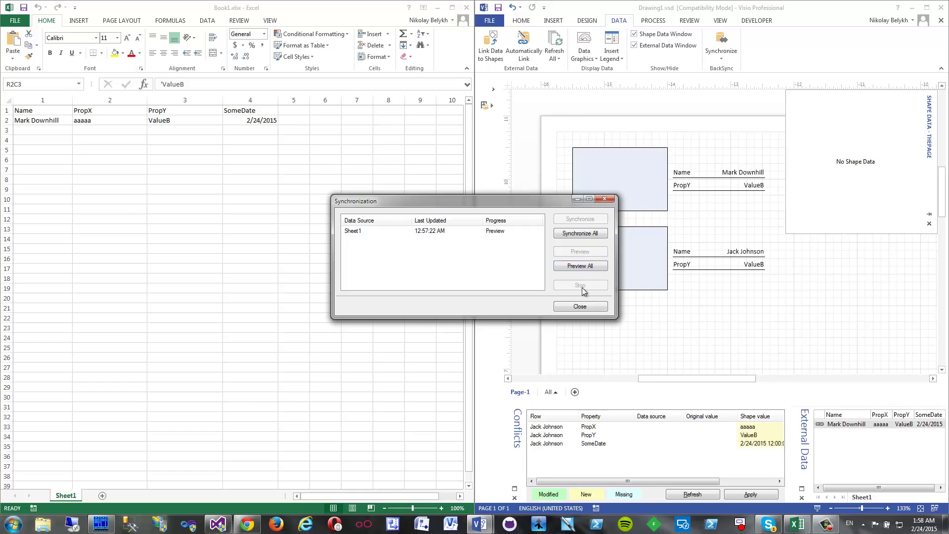
{"action": "left_click", "coordinate": [580, 306]}
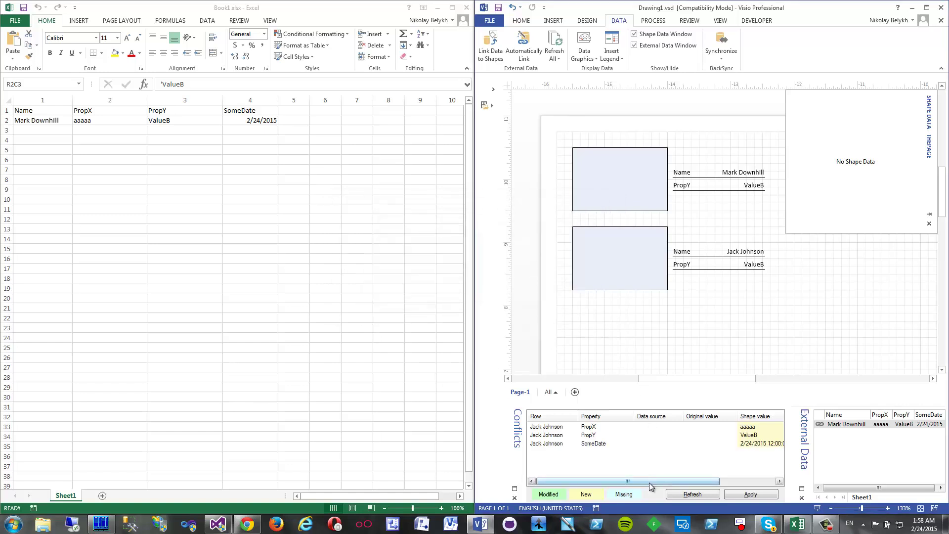
{"action": "mouse_move", "coordinate": [649, 483]}
{"action": "left_mouse_down"}
{"action": "mouse_move", "coordinate": [734, 483]}
{"action": "mouse_move", "coordinate": [633, 478]}
{"action": "left_mouse_up"}
{"action": "left_click", "coordinate": [598, 426]}
{"action": "left_click", "coordinate": [598, 443]}
{"action": "left_click_drag", "start_coordinate": [624, 481], "coordinate": [680, 482]}
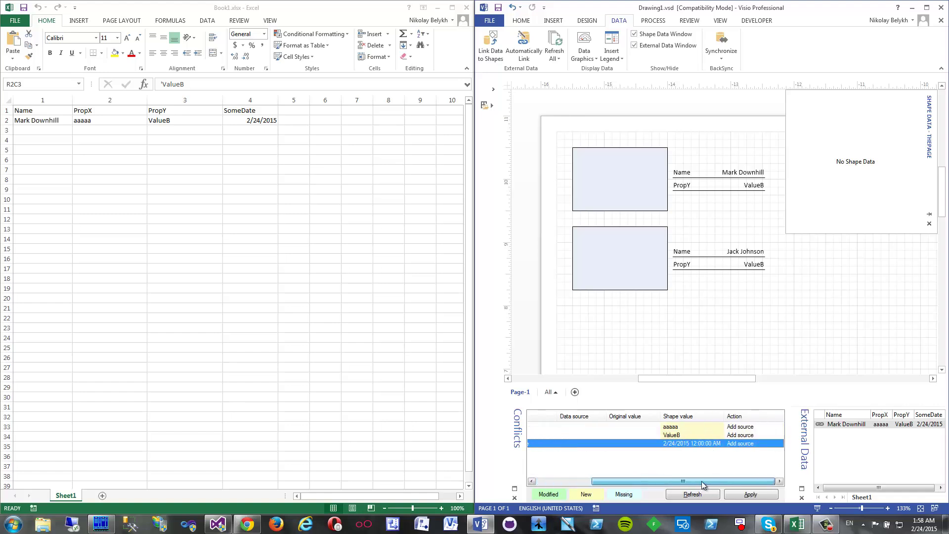
{"action": "left_click", "coordinate": [717, 436]}
{"action": "left_click", "coordinate": [742, 428]}
{"action": "left_click", "coordinate": [741, 444]}
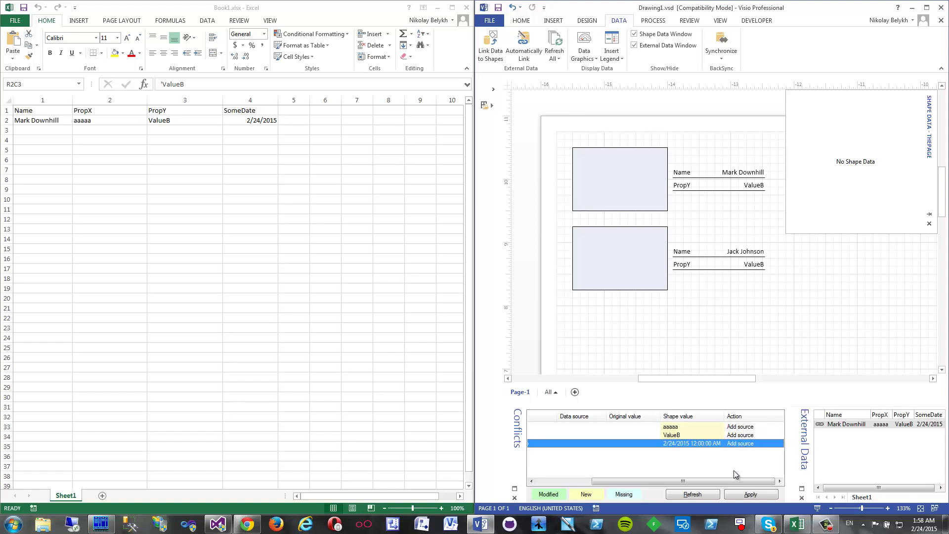
{"action": "left_click_drag", "start_coordinate": [732, 481], "coordinate": [677, 480]}
- Synchronize All to push the Jack Johnson row to Excel, then check the new row 3
{"action": "left_click", "coordinate": [721, 43]}
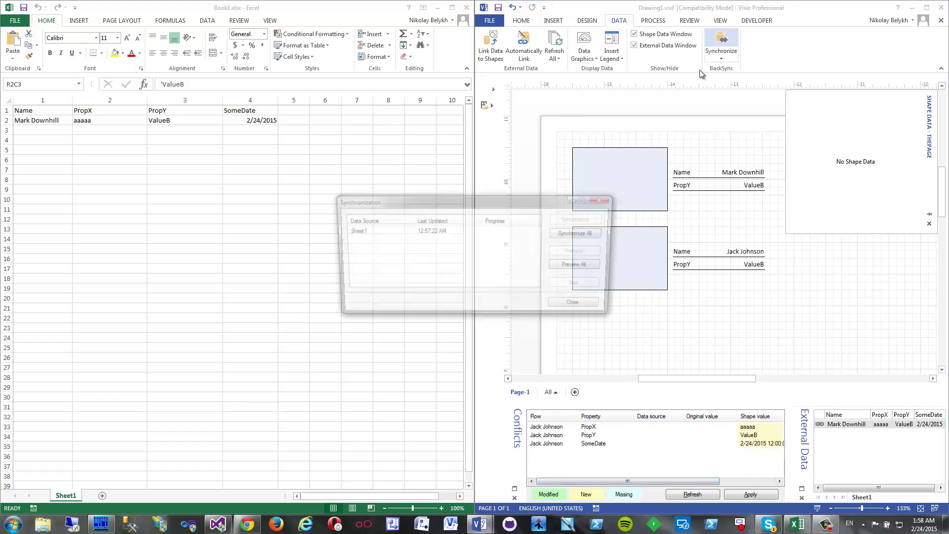
{"action": "left_click", "coordinate": [576, 234]}
{"action": "left_click", "coordinate": [582, 307]}
{"action": "left_click", "coordinate": [55, 130]}
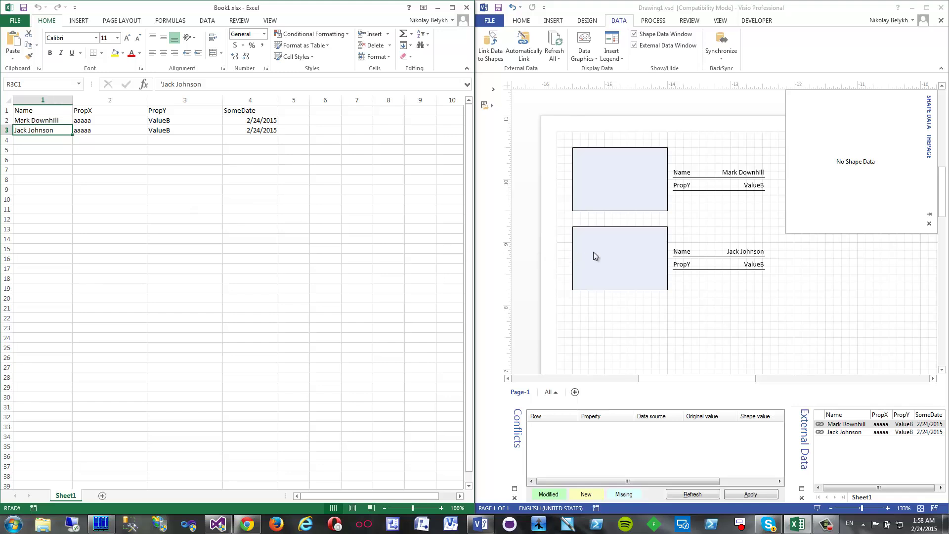
- Remove the Sheet1 data connection from the External Data window
{"action": "left_click", "coordinate": [692, 215]}
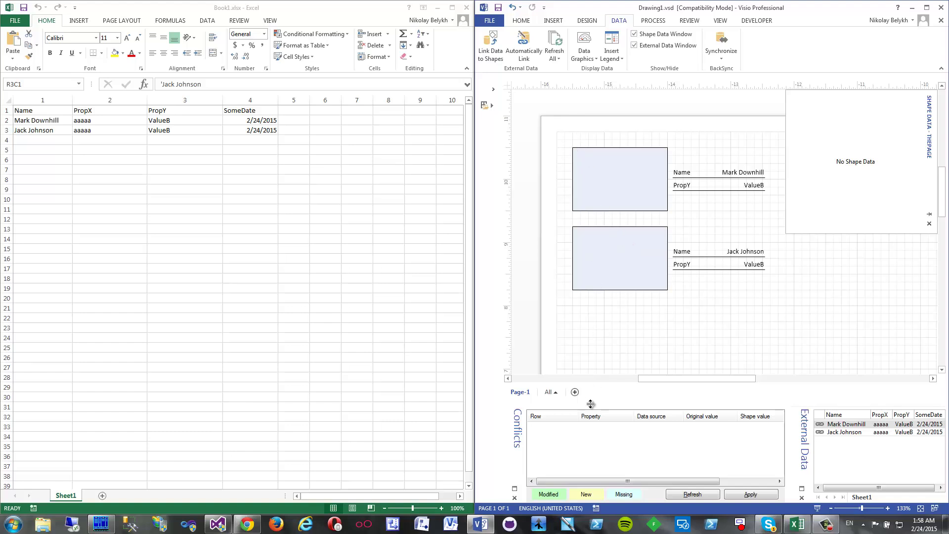
{"action": "right_click", "coordinate": [860, 497]}
{"action": "left_click", "coordinate": [875, 469]}
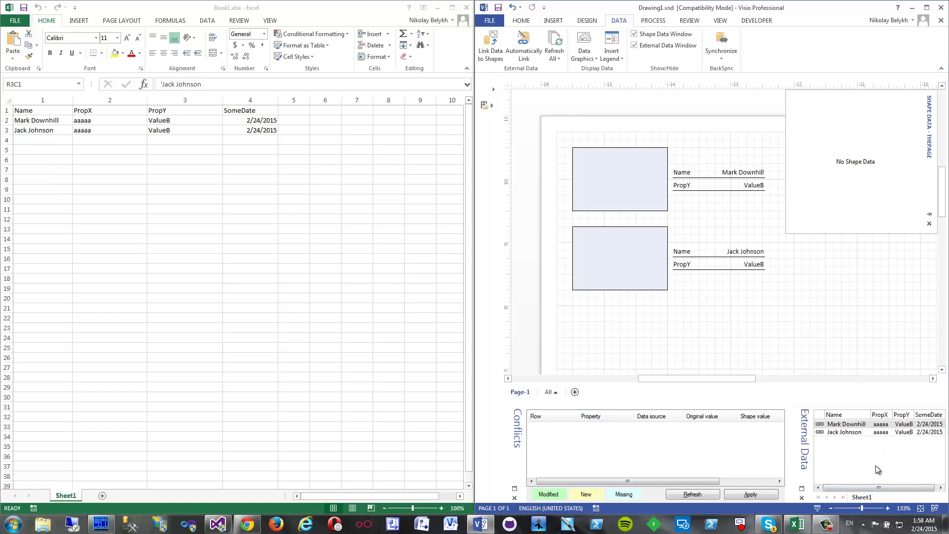
{"action": "left_click", "coordinate": [457, 286]}
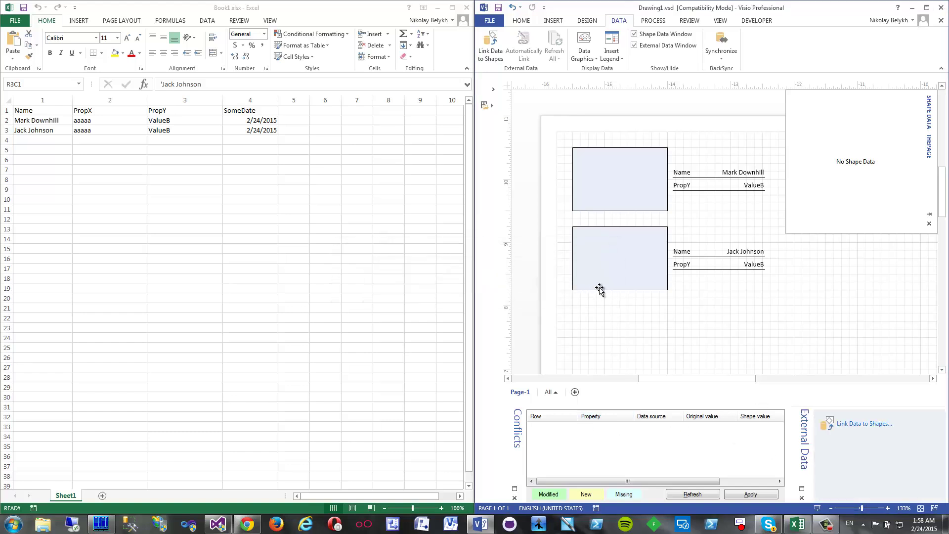
- Delete both linked rectangles from the page and switch to the browser
{"action": "left_click_drag", "start_coordinate": [552, 122], "coordinate": [730, 354]}
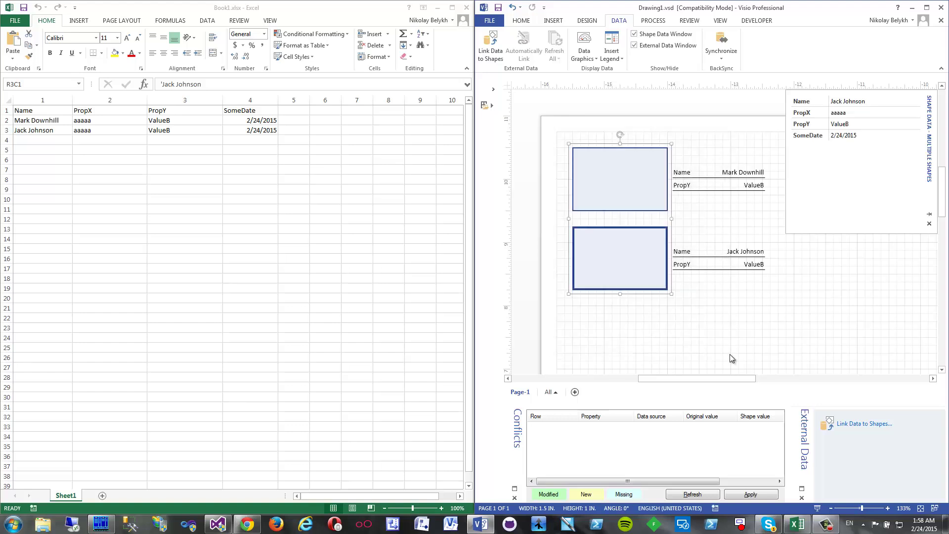
{"action": "key", "text": "Delete"}
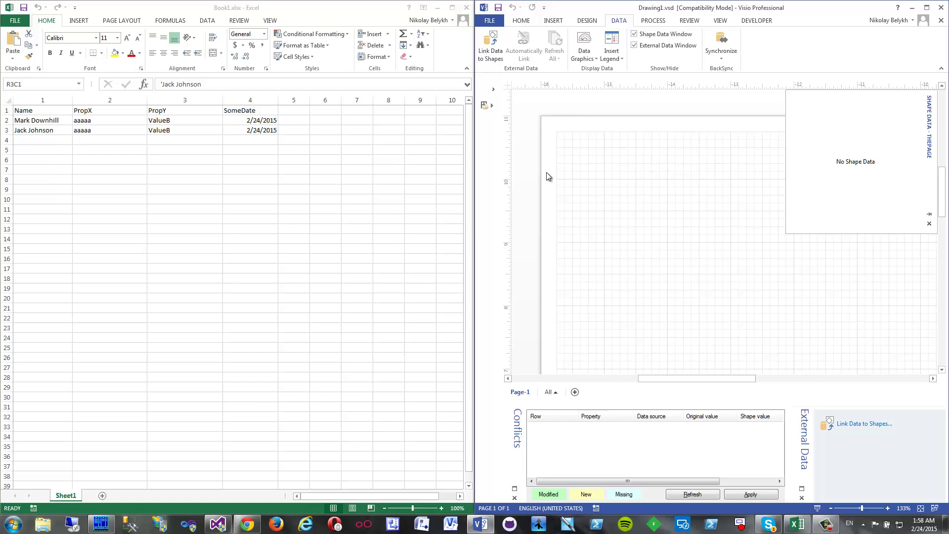
{"action": "left_click", "coordinate": [249, 523]}
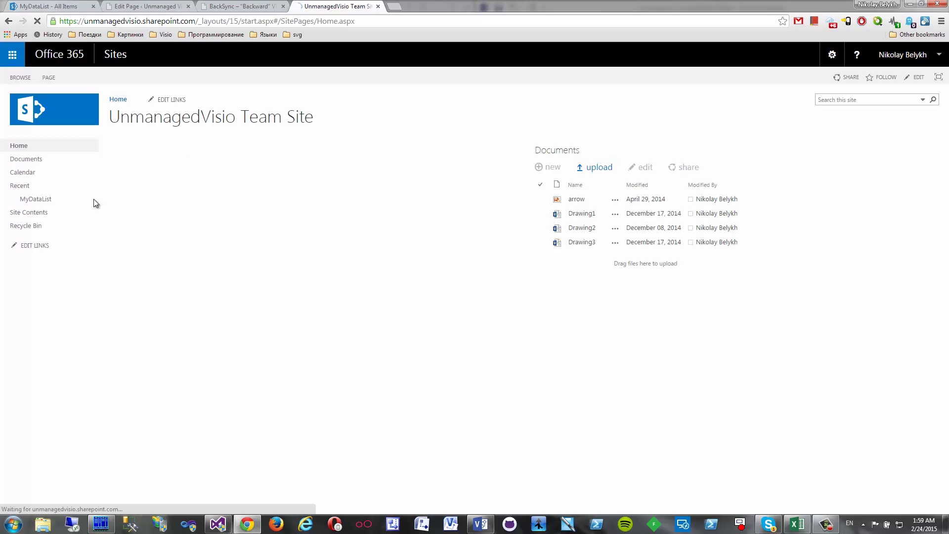
- Open MyDataList from the site's Recent links, showing Sample Item and Sample Item2, then return to Visio
{"action": "left_click", "coordinate": [42, 199]}
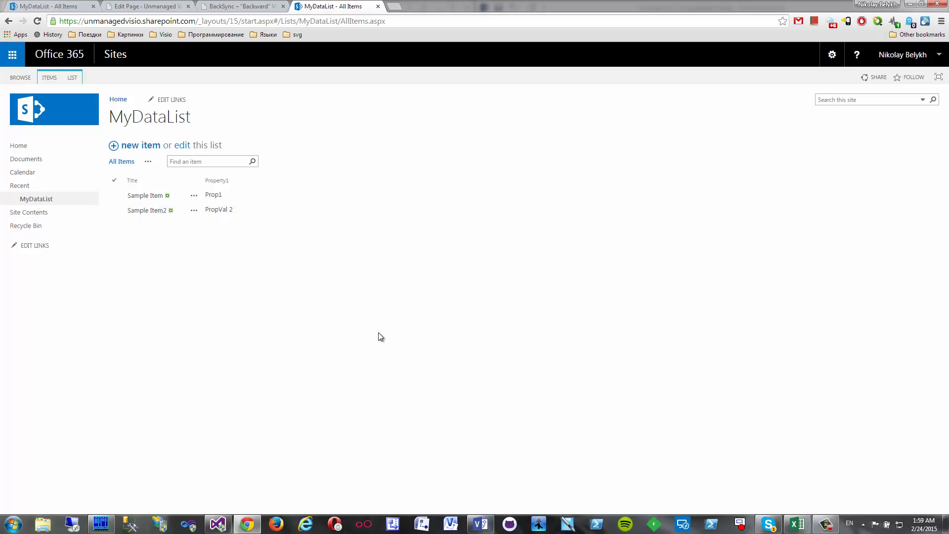
{"action": "left_click", "coordinate": [483, 524]}
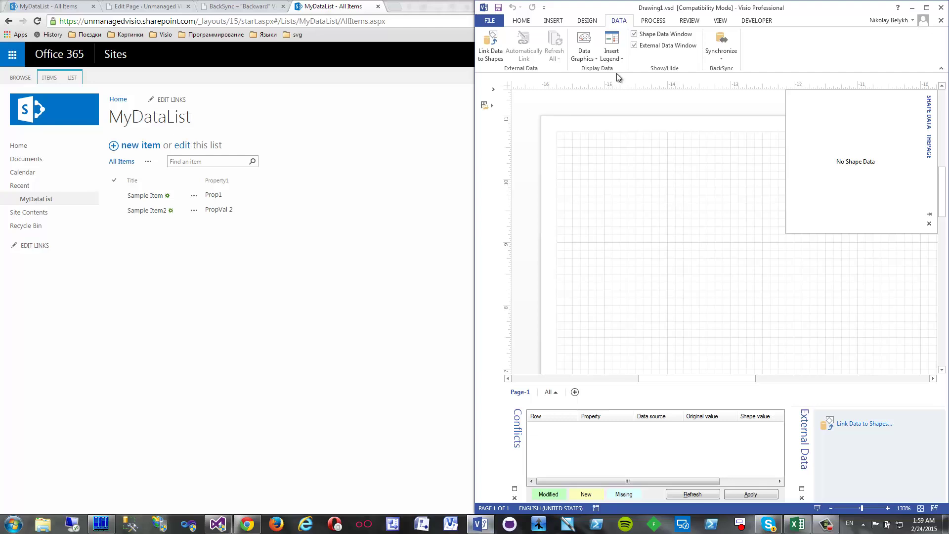
- Link Data to Shapes from the SharePoint Foundation list MyDataList, keeping the team site
{"action": "left_click", "coordinate": [498, 52]}
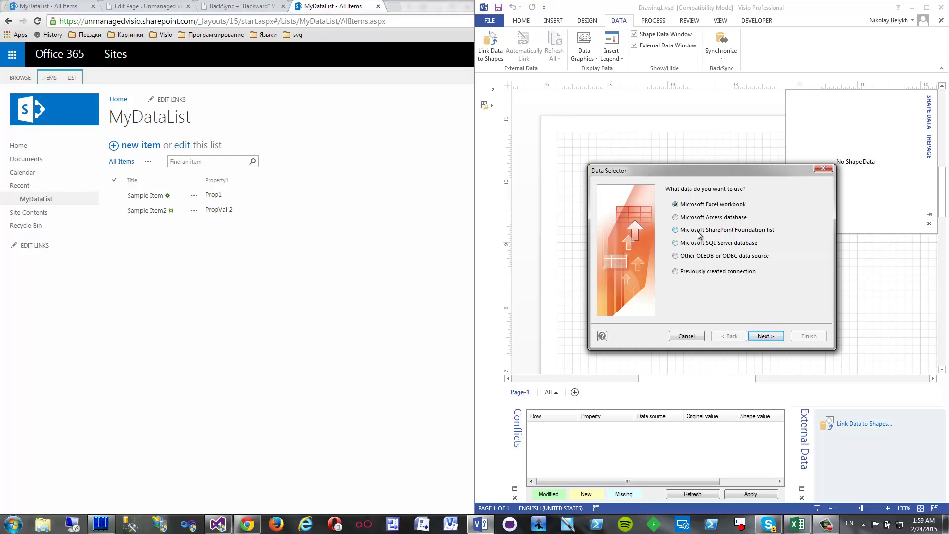
{"action": "left_click", "coordinate": [756, 335]}
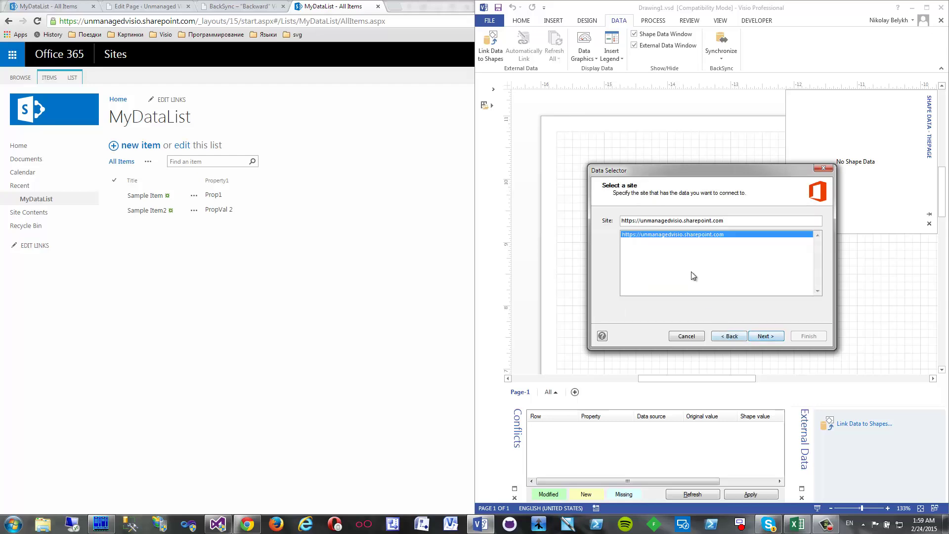
{"action": "left_click", "coordinate": [756, 335]}
{"action": "left_click", "coordinate": [624, 262]}
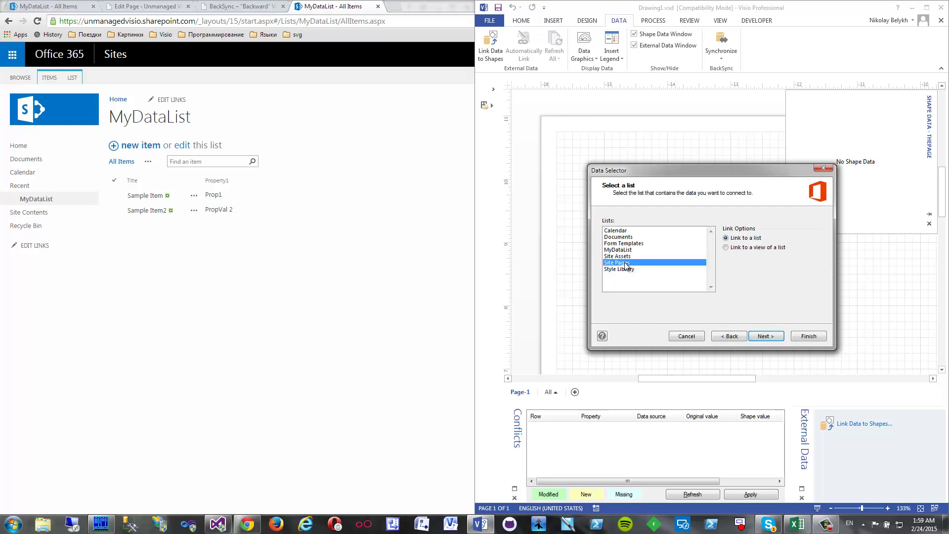
{"action": "left_click", "coordinate": [621, 249]}
{"action": "left_click", "coordinate": [763, 336]}
{"action": "left_click", "coordinate": [807, 336]}
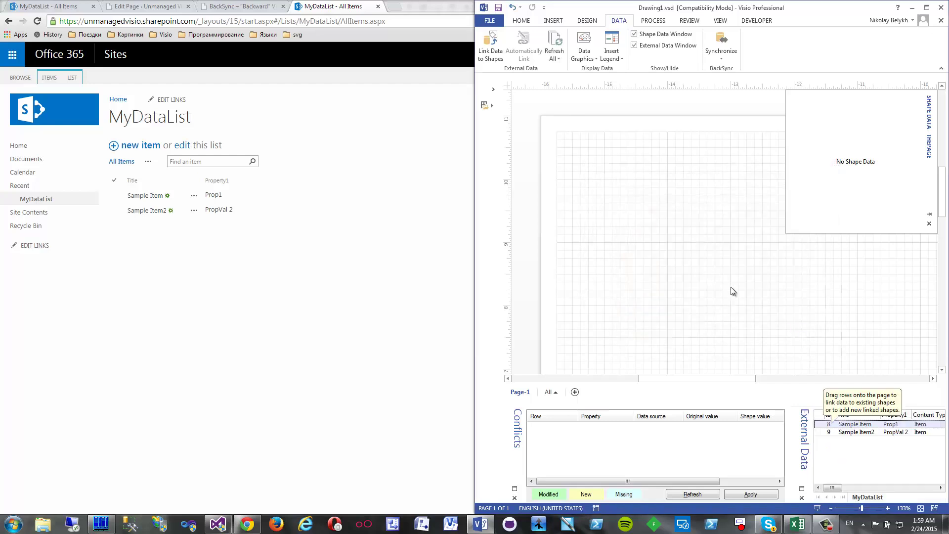
- Drag the Sample Item and Sample Item2 rows onto the page as two linked rectangles
{"action": "left_click", "coordinate": [848, 432]}
{"action": "left_click_drag", "start_coordinate": [850, 424], "coordinate": [625, 180]}
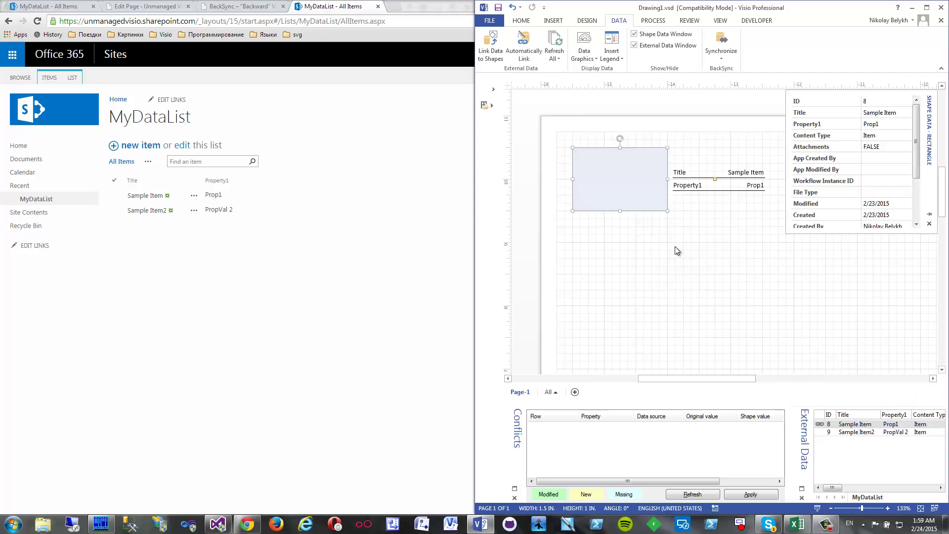
{"action": "left_click", "coordinate": [849, 433]}
{"action": "left_click_drag", "start_coordinate": [849, 435], "coordinate": [620, 257]}
{"action": "left_click", "coordinate": [170, 211]}
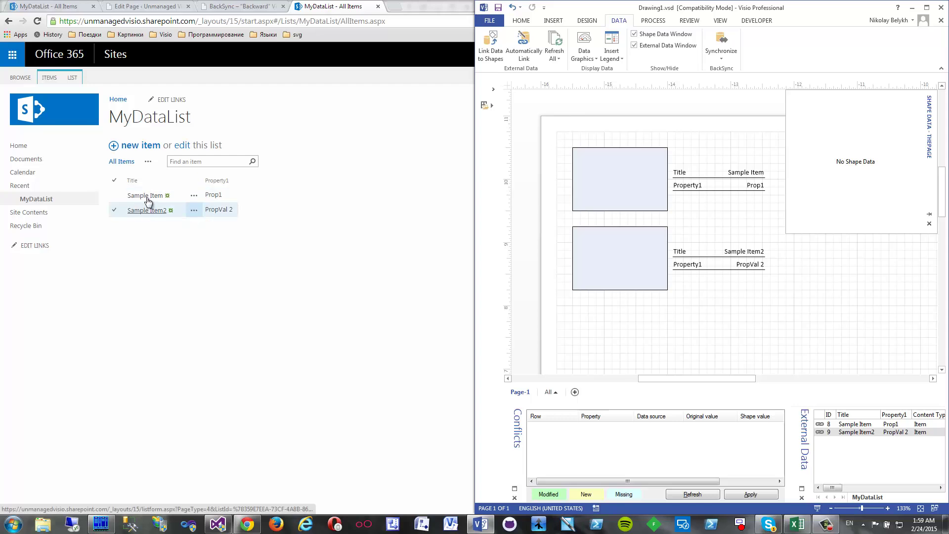
- Set the Sample Item rectangle's Property1 to PropAAAA in the enlarged Shape Data window
{"action": "left_click", "coordinate": [598, 171]}
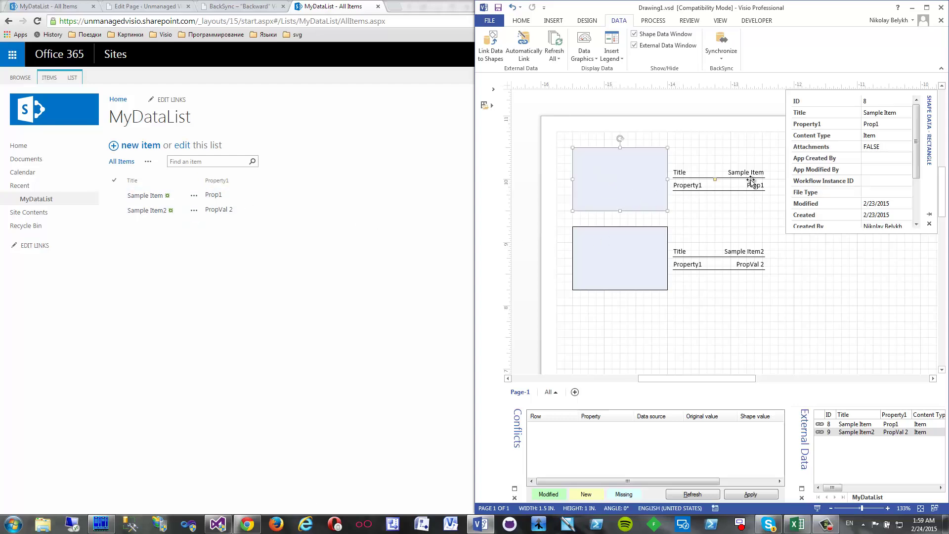
{"action": "left_click_drag", "start_coordinate": [853, 229], "coordinate": [851, 323]}
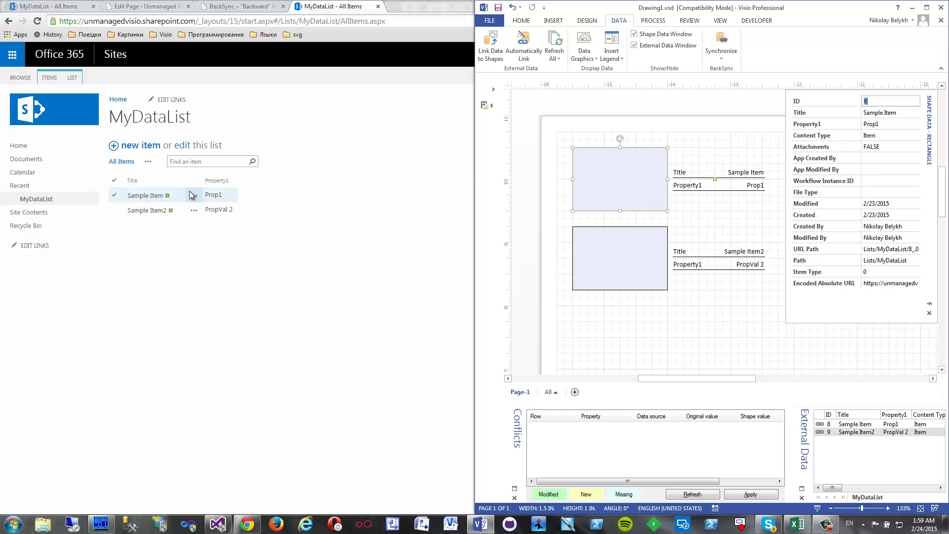
{"action": "left_click", "coordinate": [889, 124]}
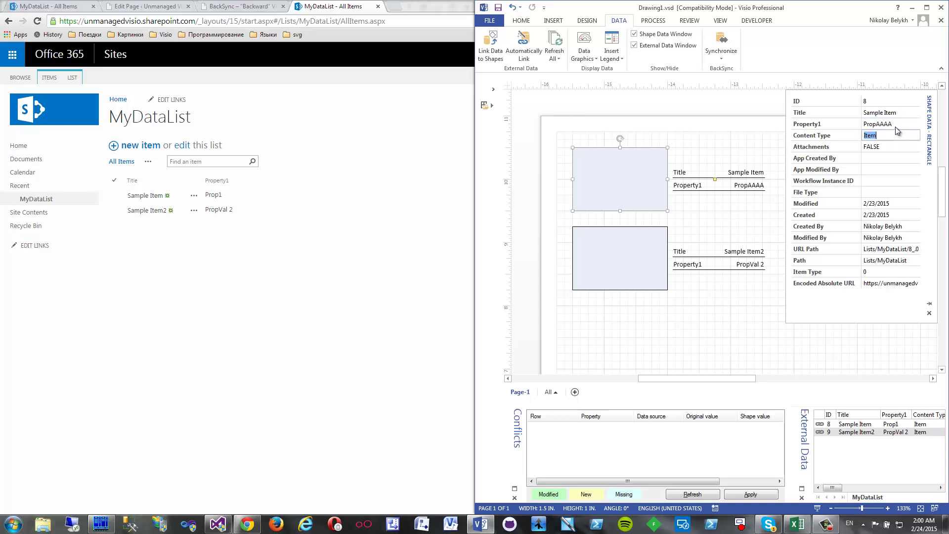
- Synchronize All to push the PropAAAA change to SharePoint, then switch to the browser
{"action": "left_click", "coordinate": [719, 39]}
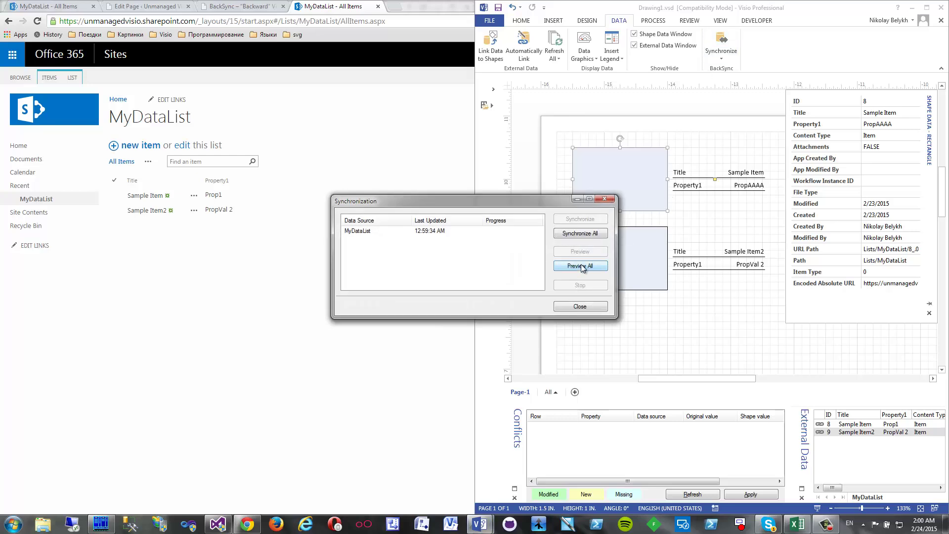
{"action": "left_click", "coordinate": [579, 238]}
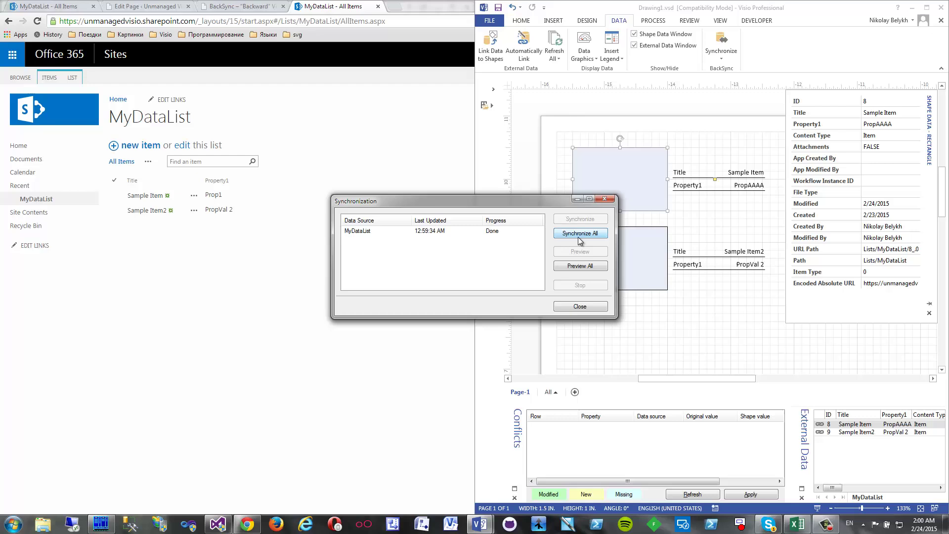
{"action": "left_click", "coordinate": [586, 308]}
{"action": "left_click", "coordinate": [296, 299]}
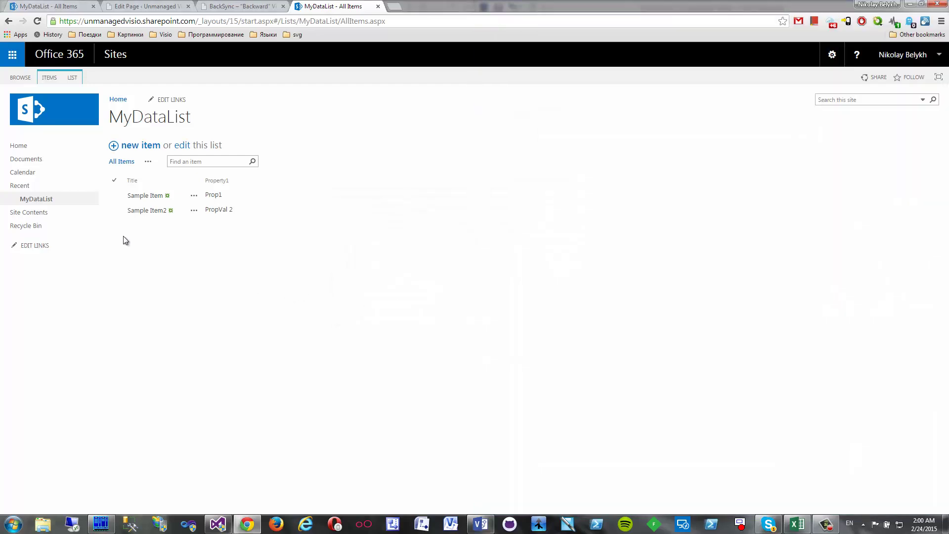
- Reload MyDataList to confirm Sample Item shows PropAAAA, then return to Visio and deselect the rectangle
{"action": "left_click", "coordinate": [50, 201]}
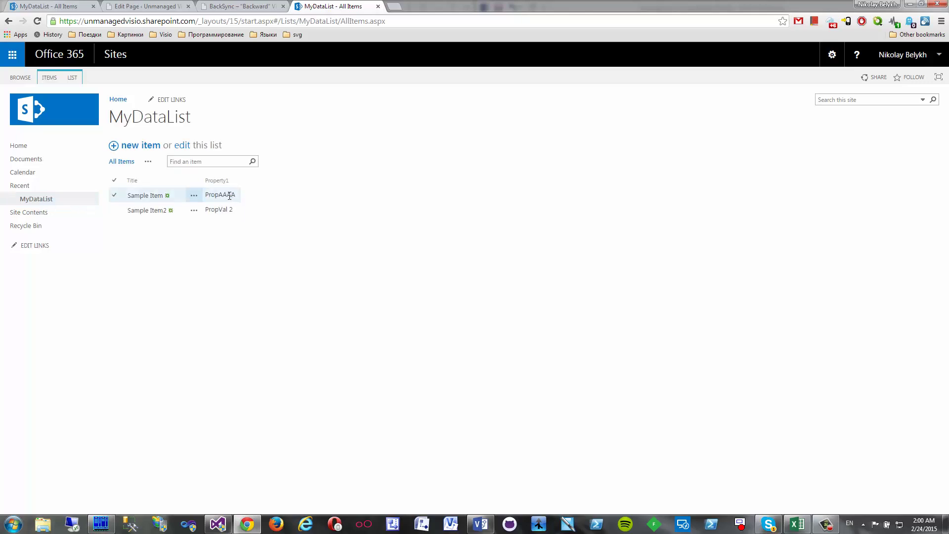
{"action": "left_click", "coordinate": [480, 520]}
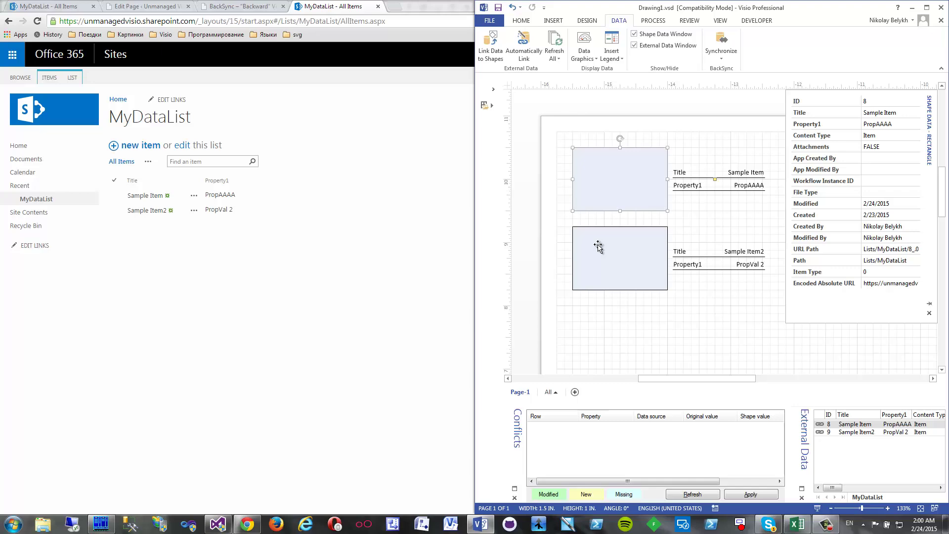
{"action": "left_click", "coordinate": [690, 221]}
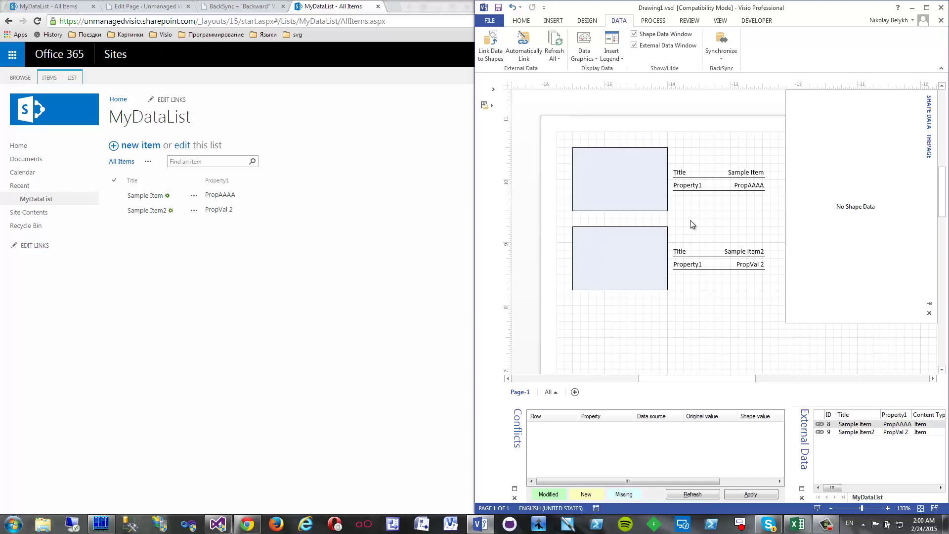